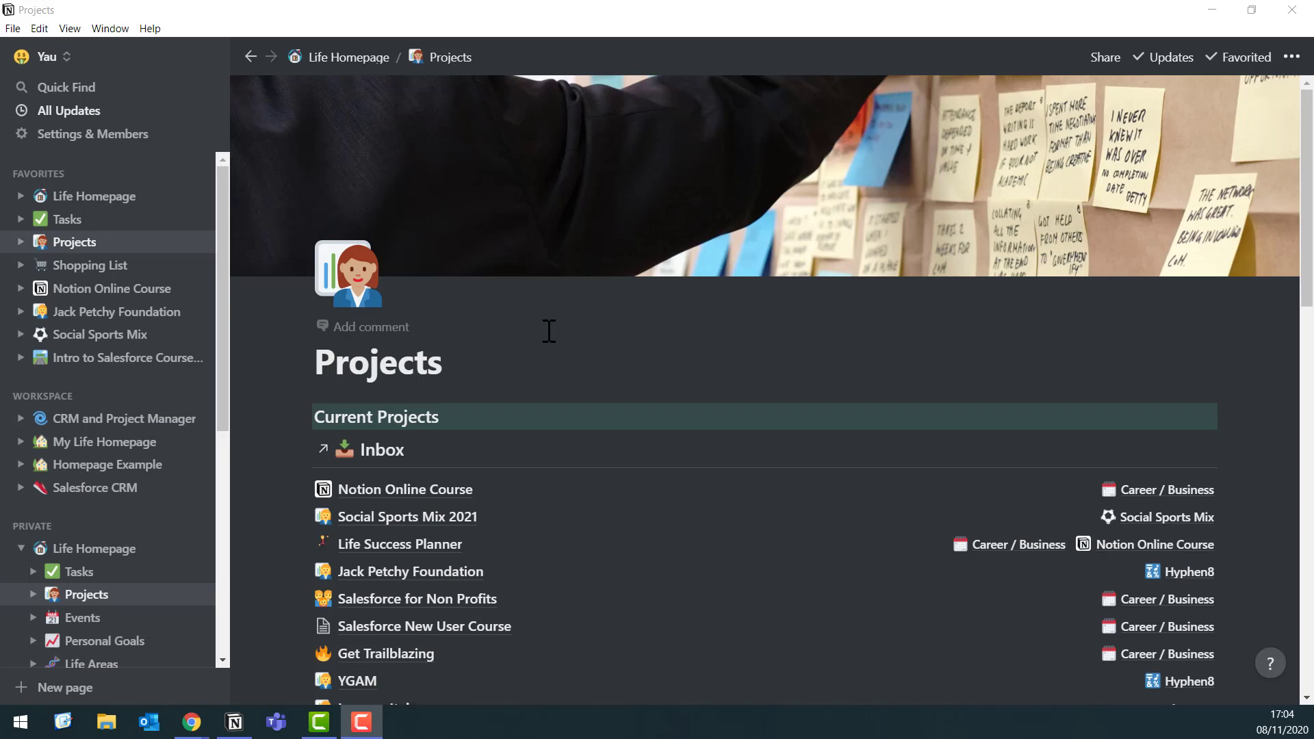
- Open the Notion Online Course project as a full page and scroll down its Course Content to Tasks
left_click(438, 493)
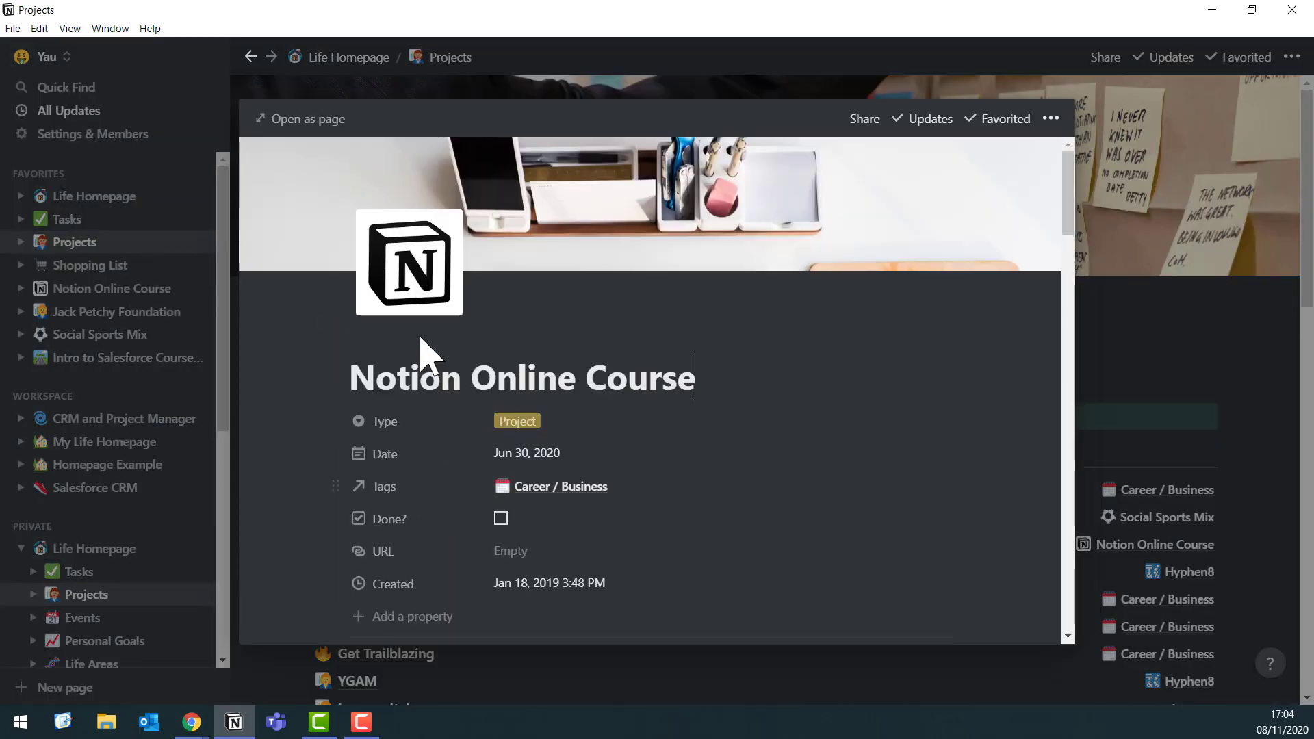
left_click(303, 124)
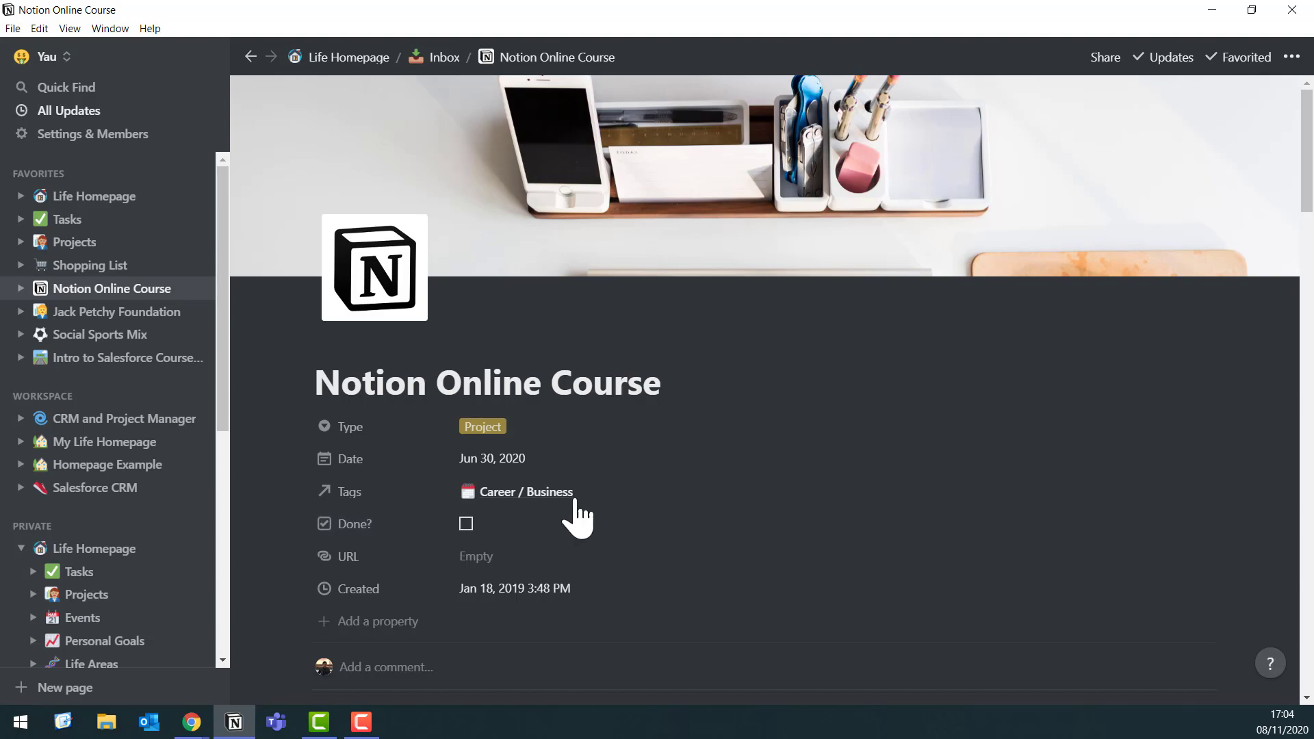
scroll(565, 486, "down", 10)
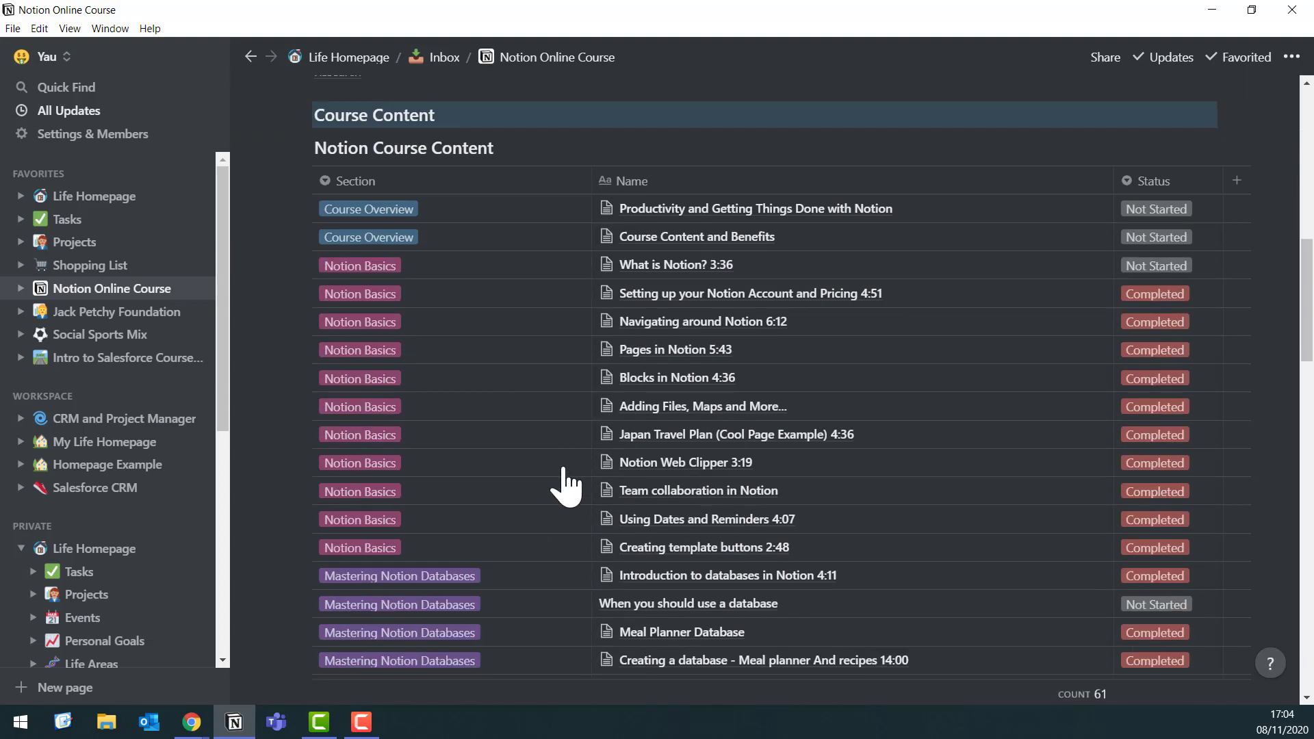
left_click_drag(1307, 264, 1282, 493)
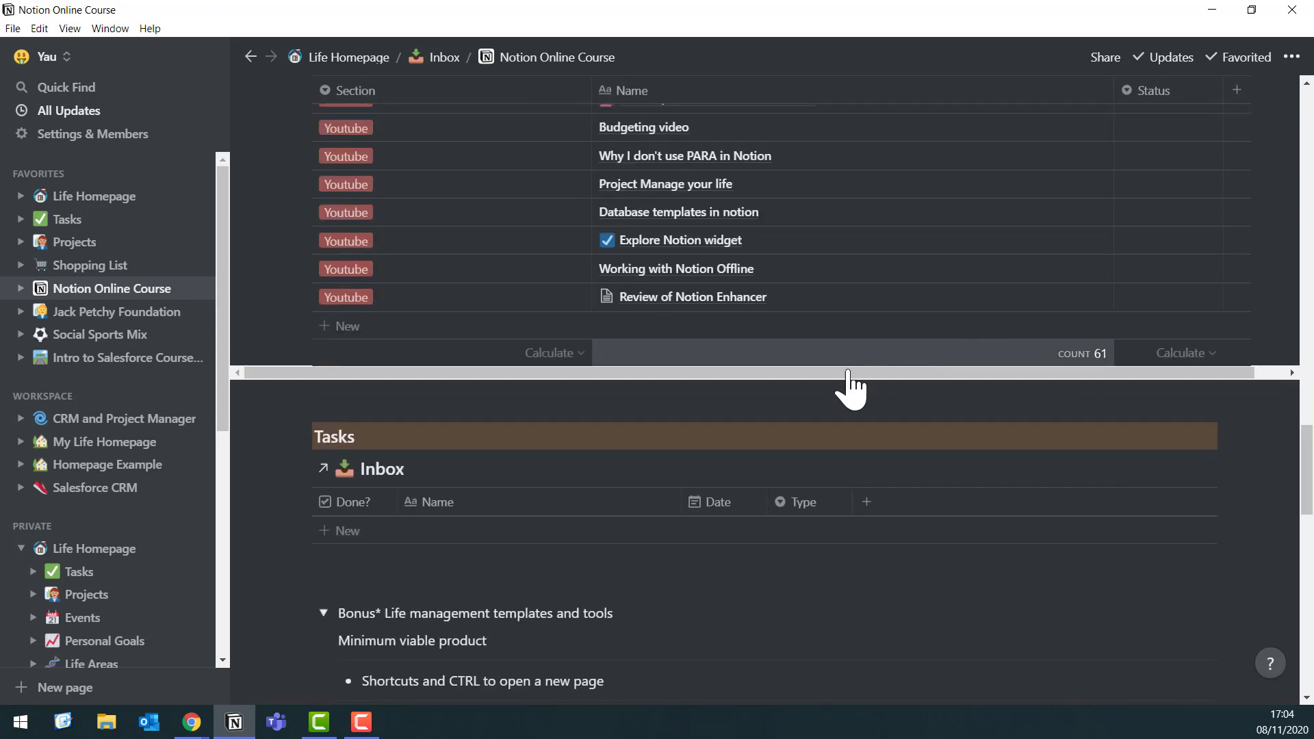
left_click_drag(850, 375, 664, 367)
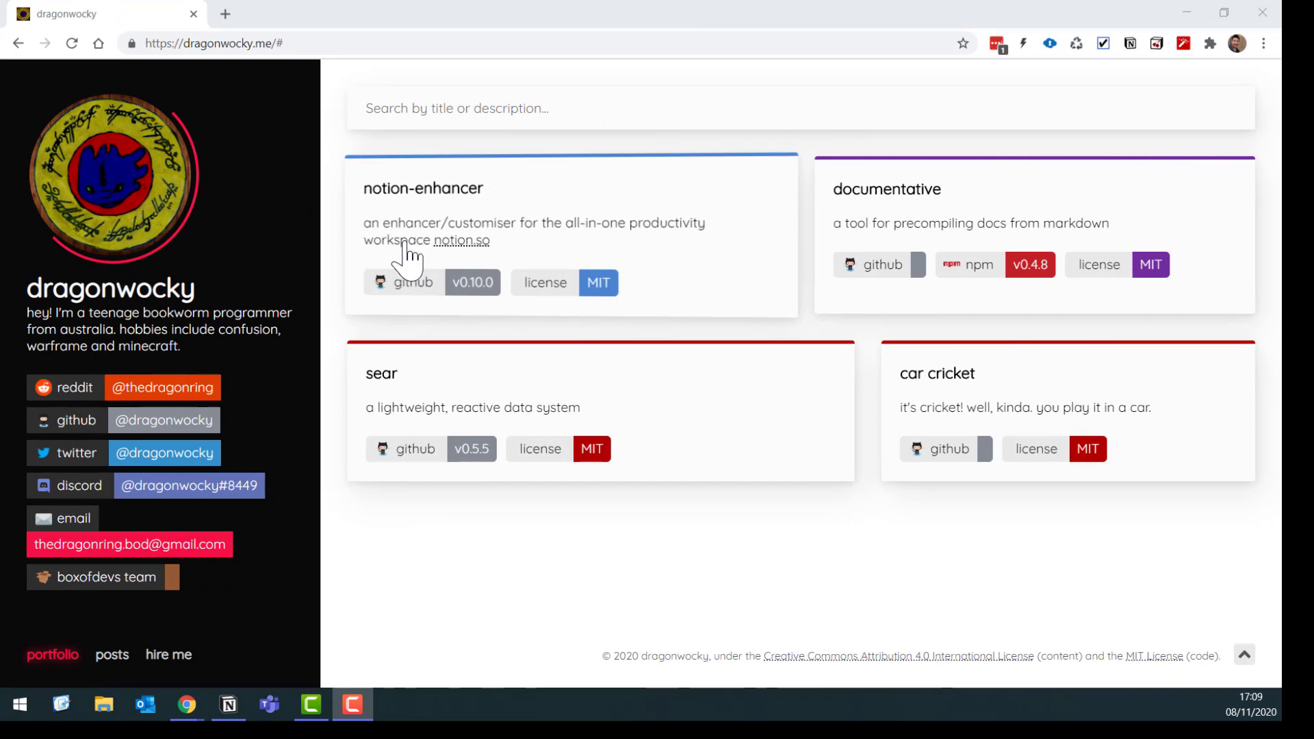
- Bring the Chrome window with the dragonwocky.me portfolio to the front
left_click(532, 254)
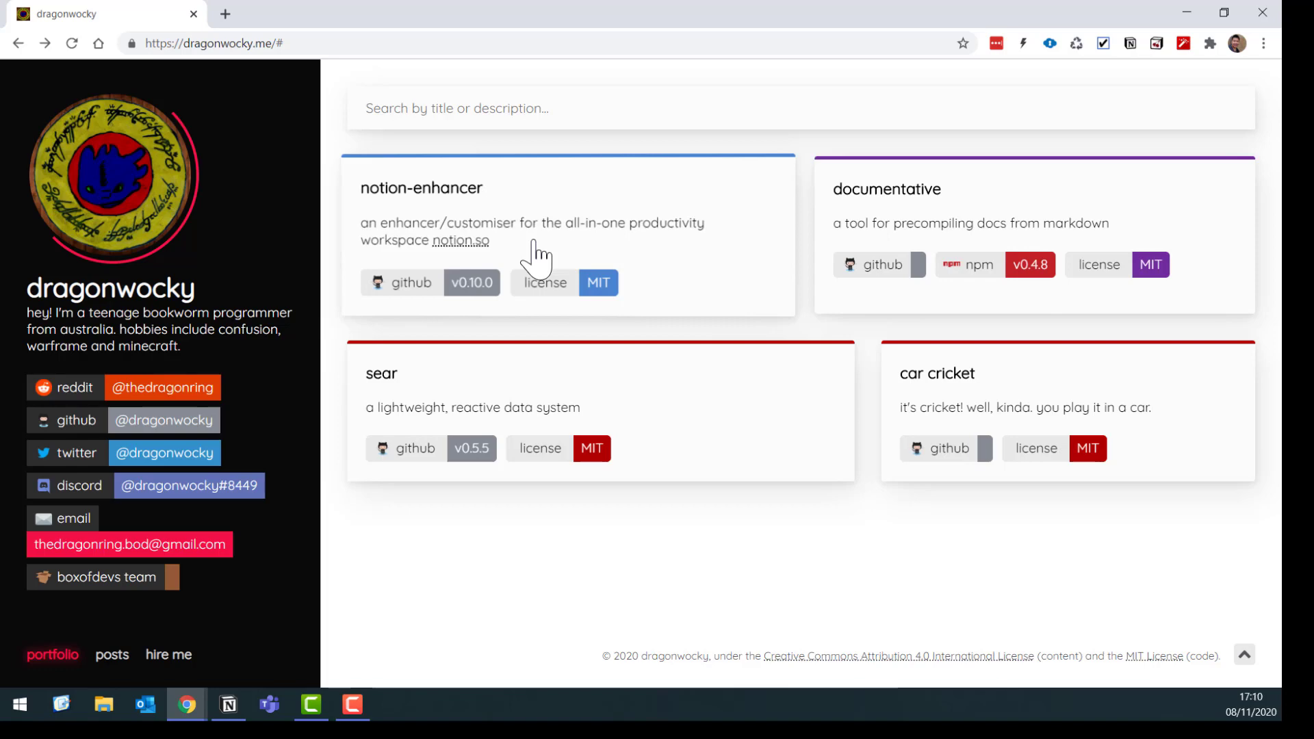
- Open the notion-enhancer project page and scroll to the win10 command npm i -g notion-enhancer
left_click(532, 254)
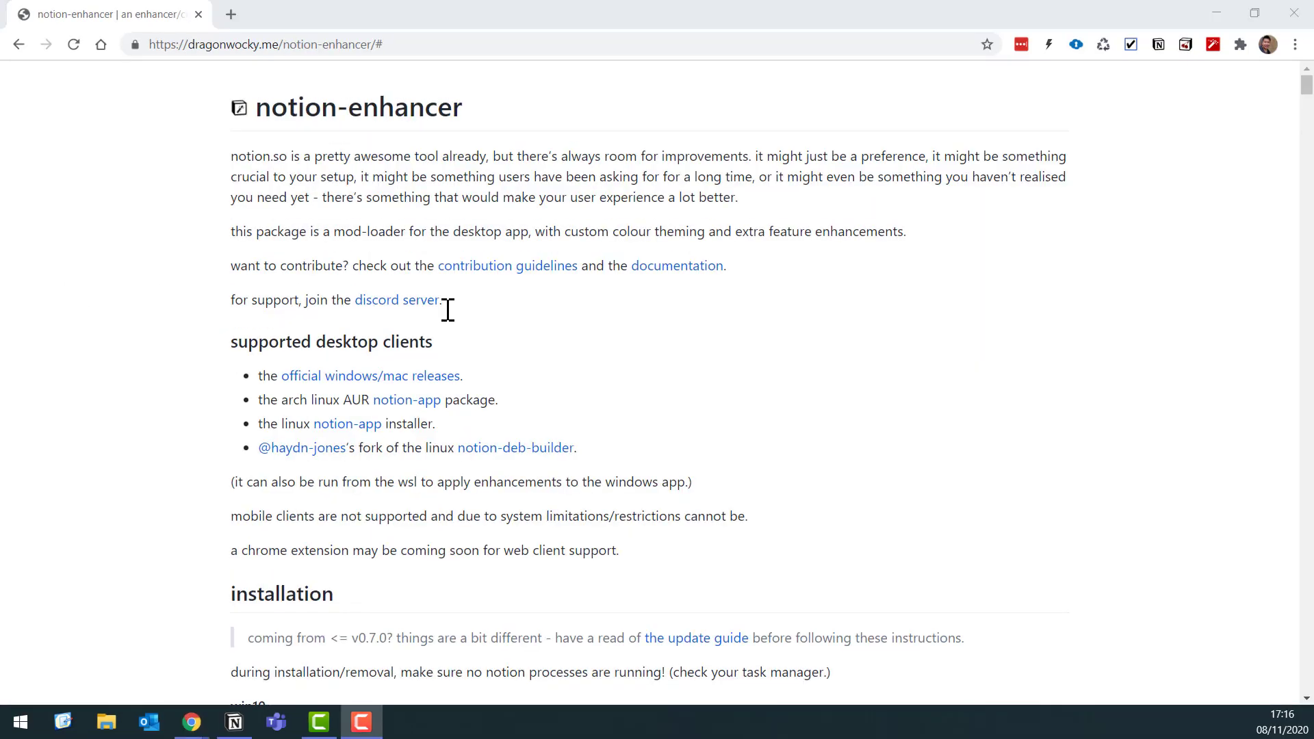
scroll(562, 407, "down", 5)
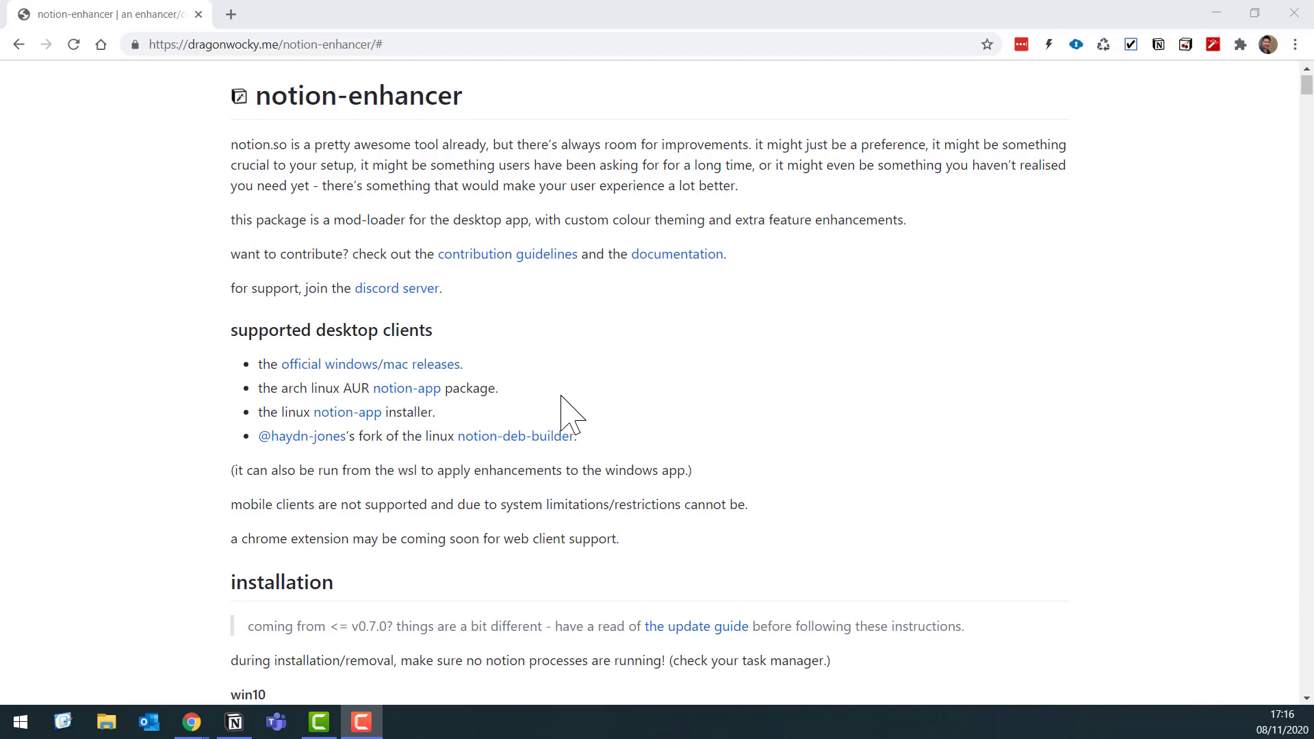
scroll(561, 396, "down", 2)
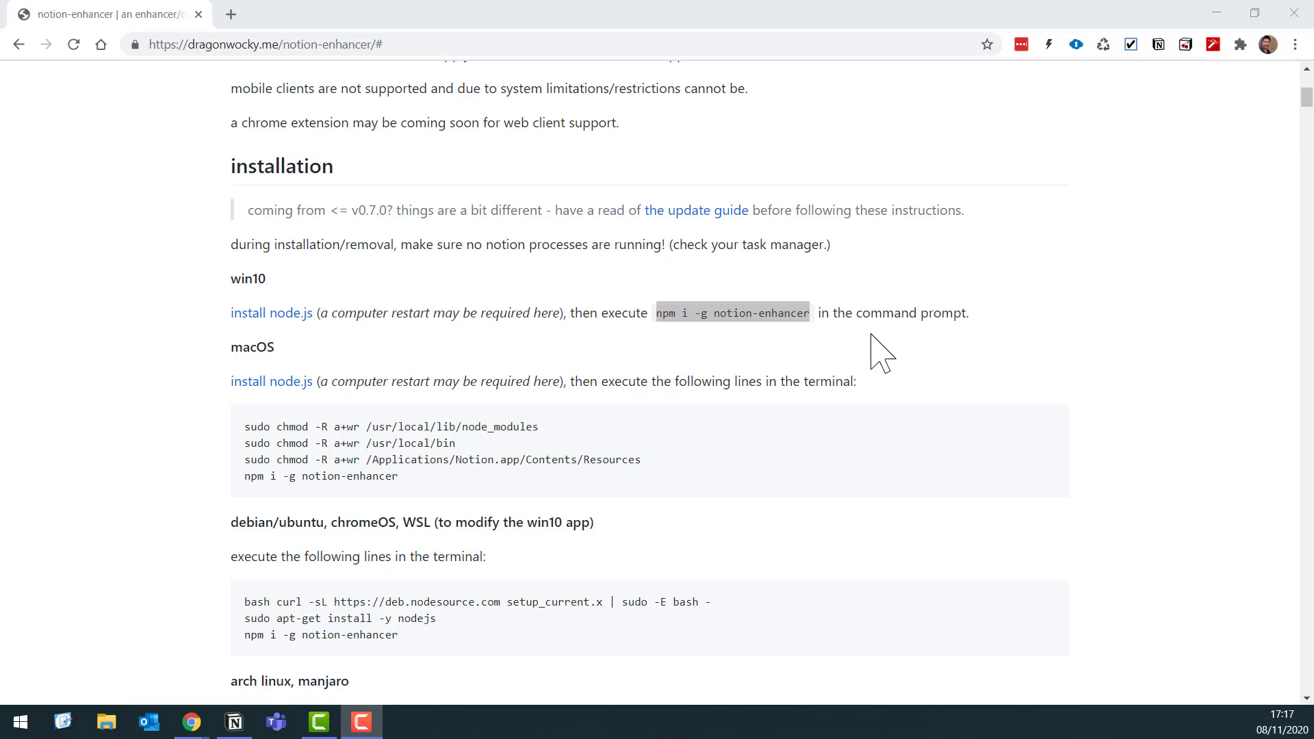
- Close the Notion app and return to the notion-enhancer installation instructions
left_click(1216, 13)
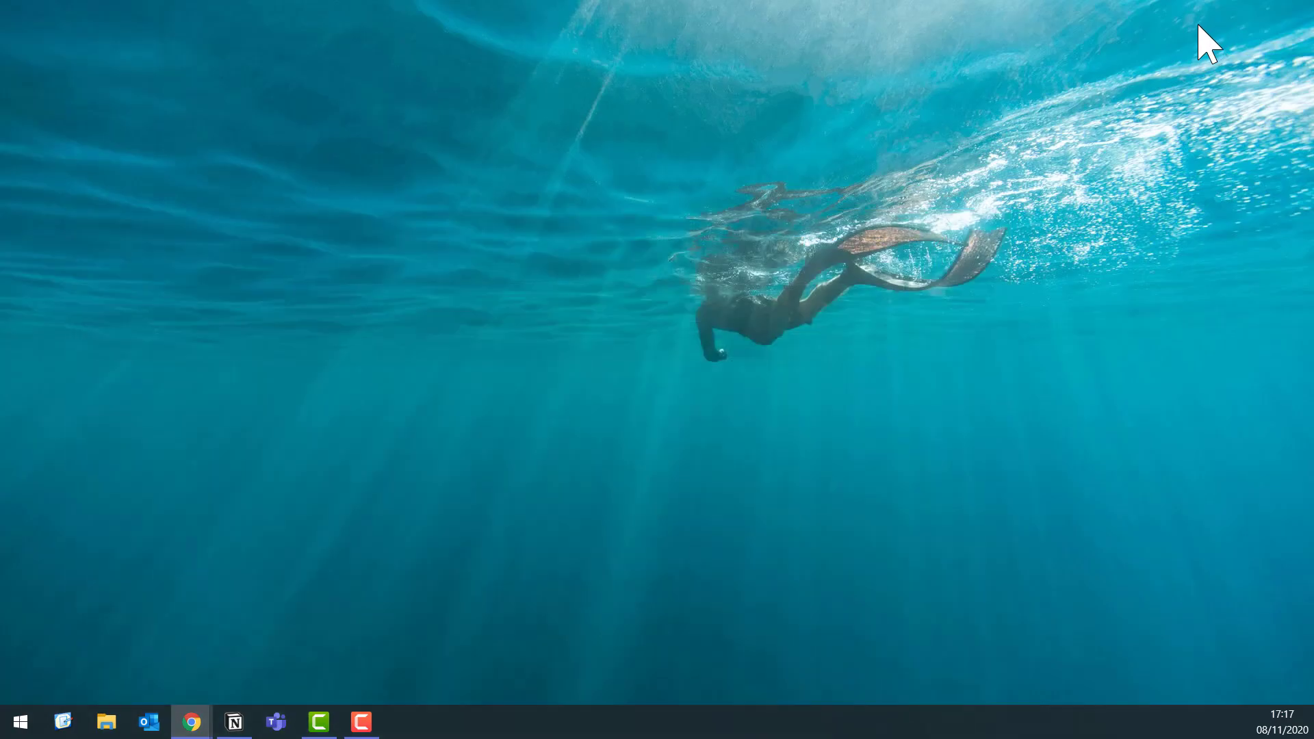
left_click(234, 722)
left_click(1291, 10)
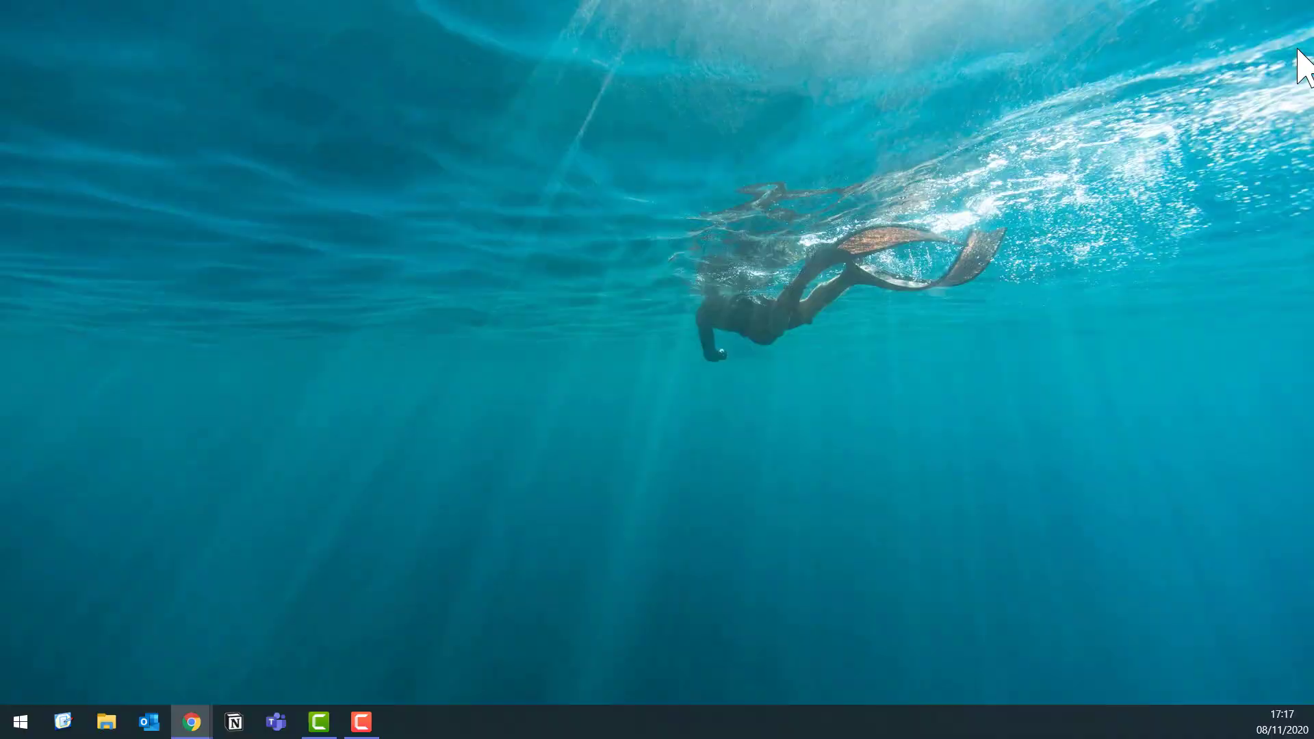
left_click(191, 722)
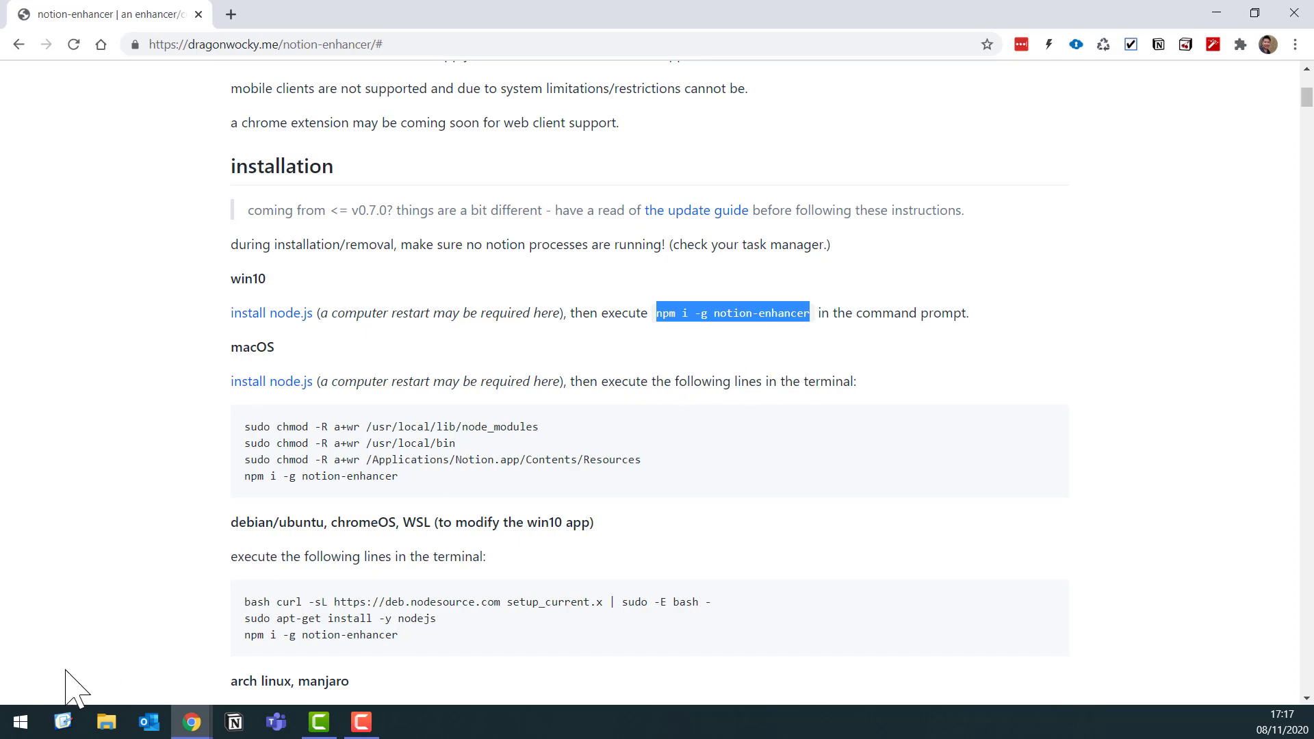
- Launch Command Prompt from Start search and copy the npm i -g notion-enhancer command
left_click(20, 730)
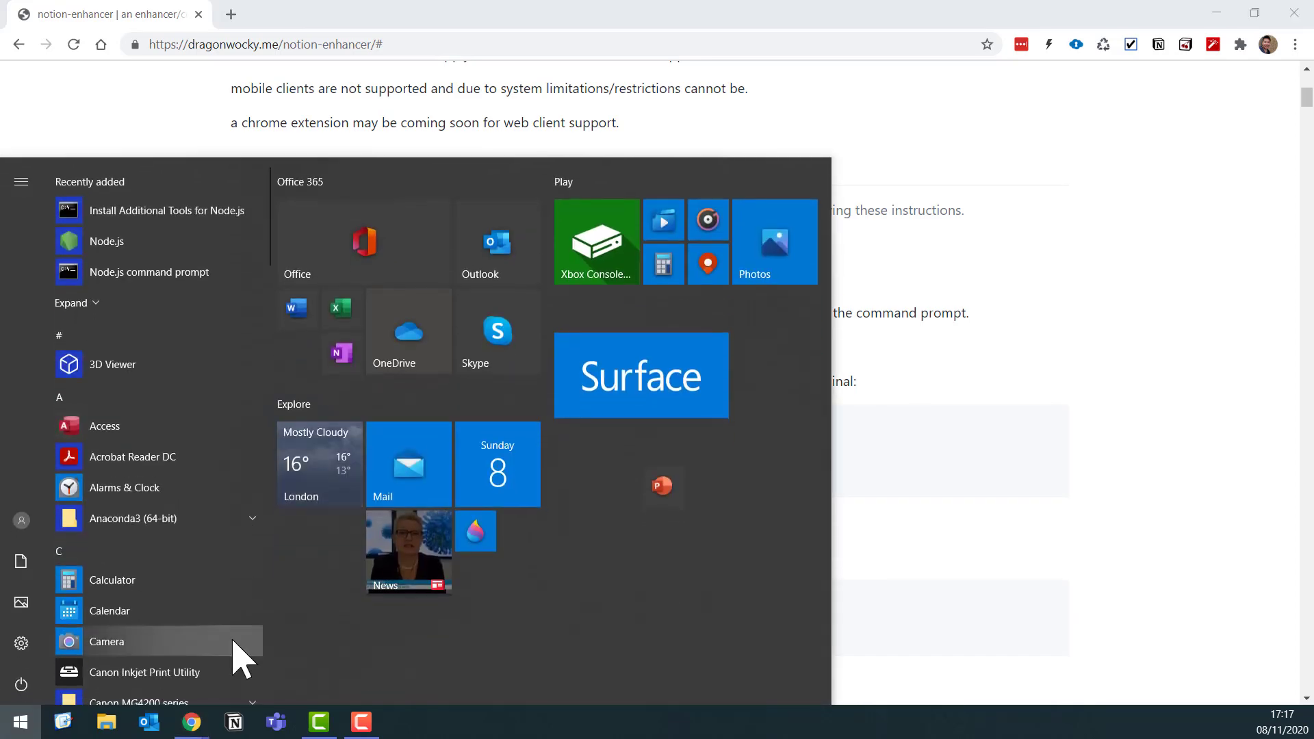
type("command")
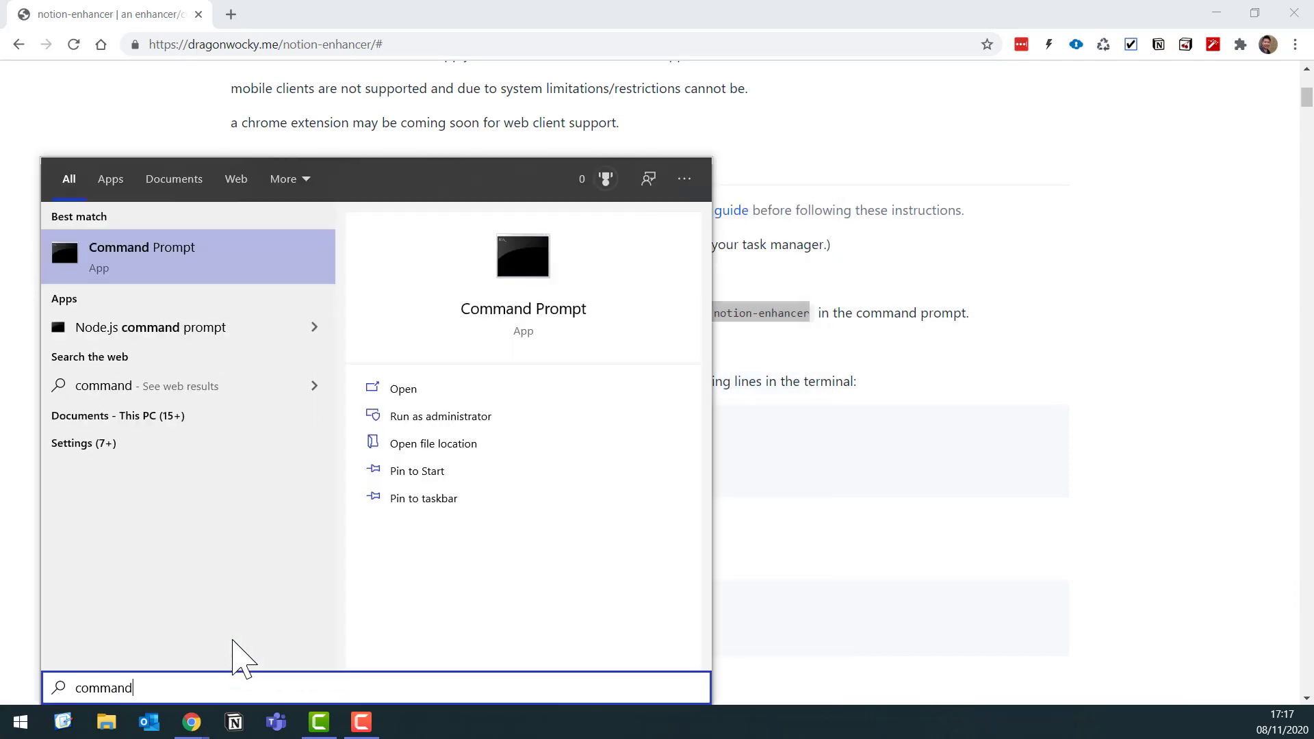
left_click(273, 258)
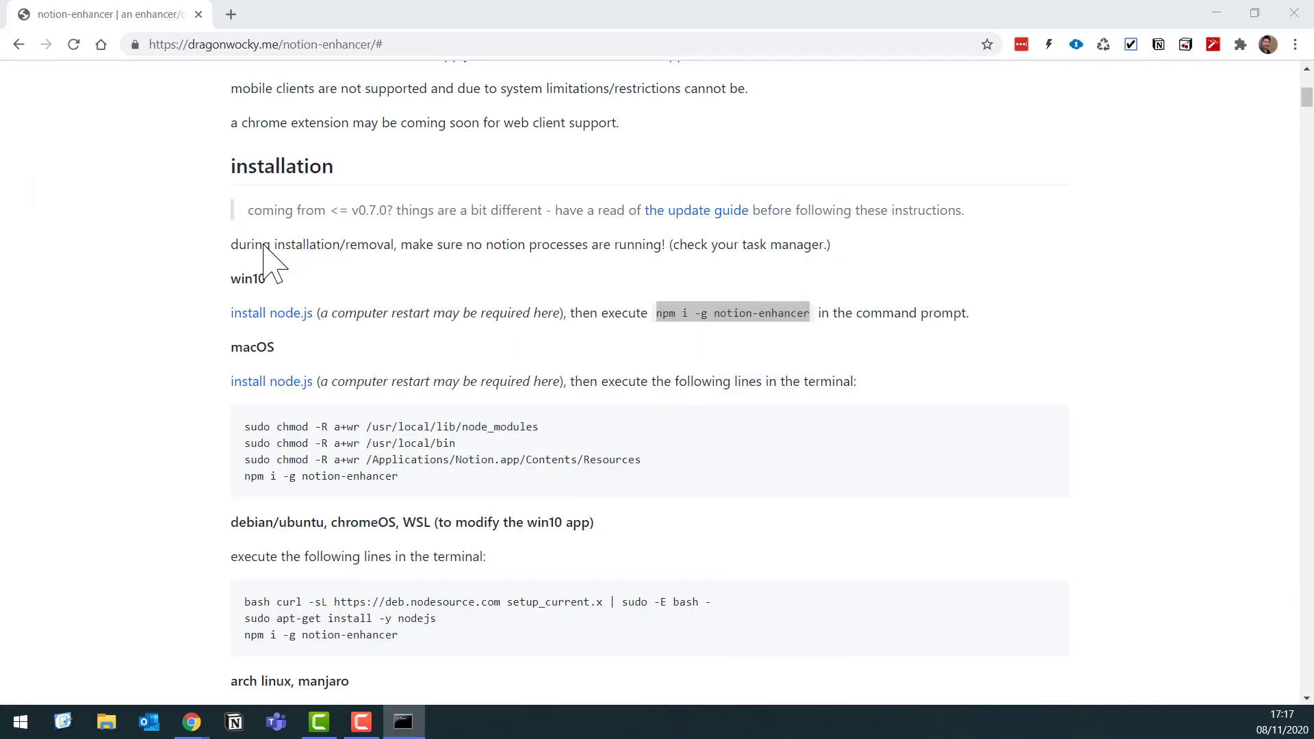
left_click_drag(657, 314, 811, 314)
key("ctrl+c")
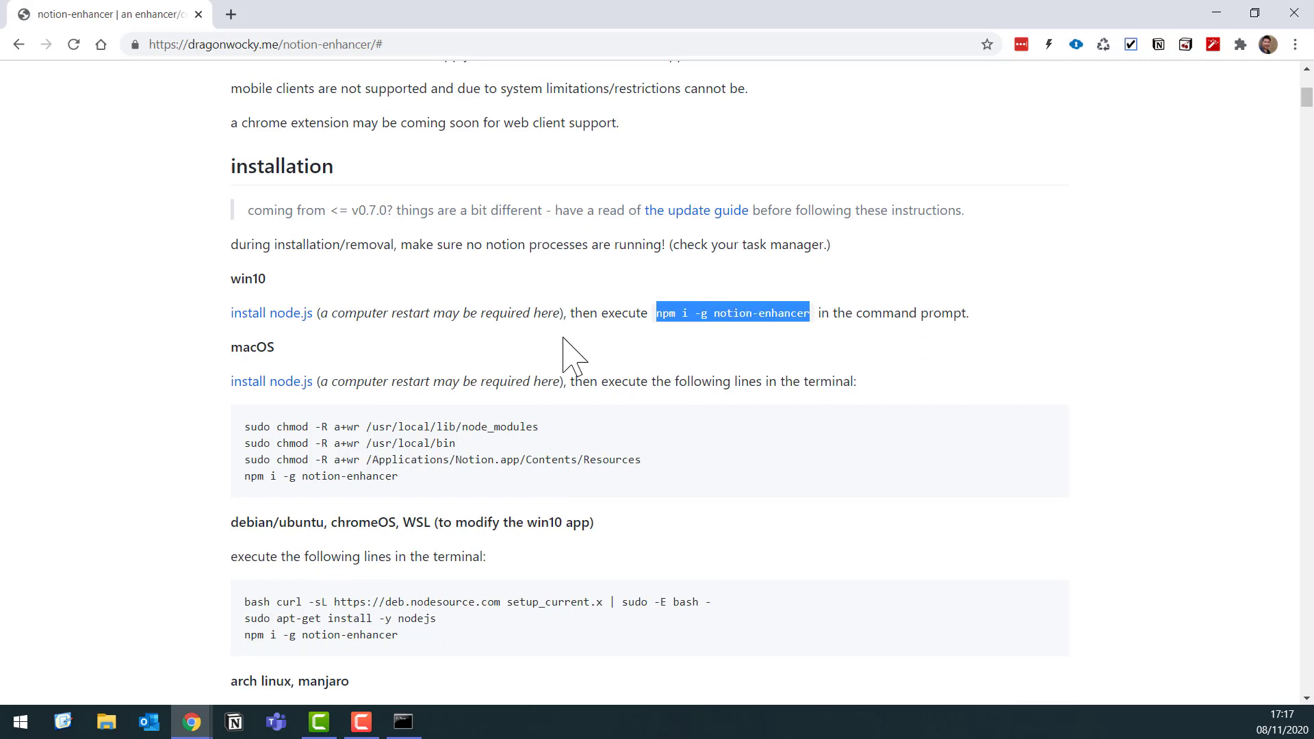
left_click_drag(0, 119, 525, 105)
- Run npm i -g notion-enhancer in a maximized console, then minimize it once success appears
left_click(756, 101)
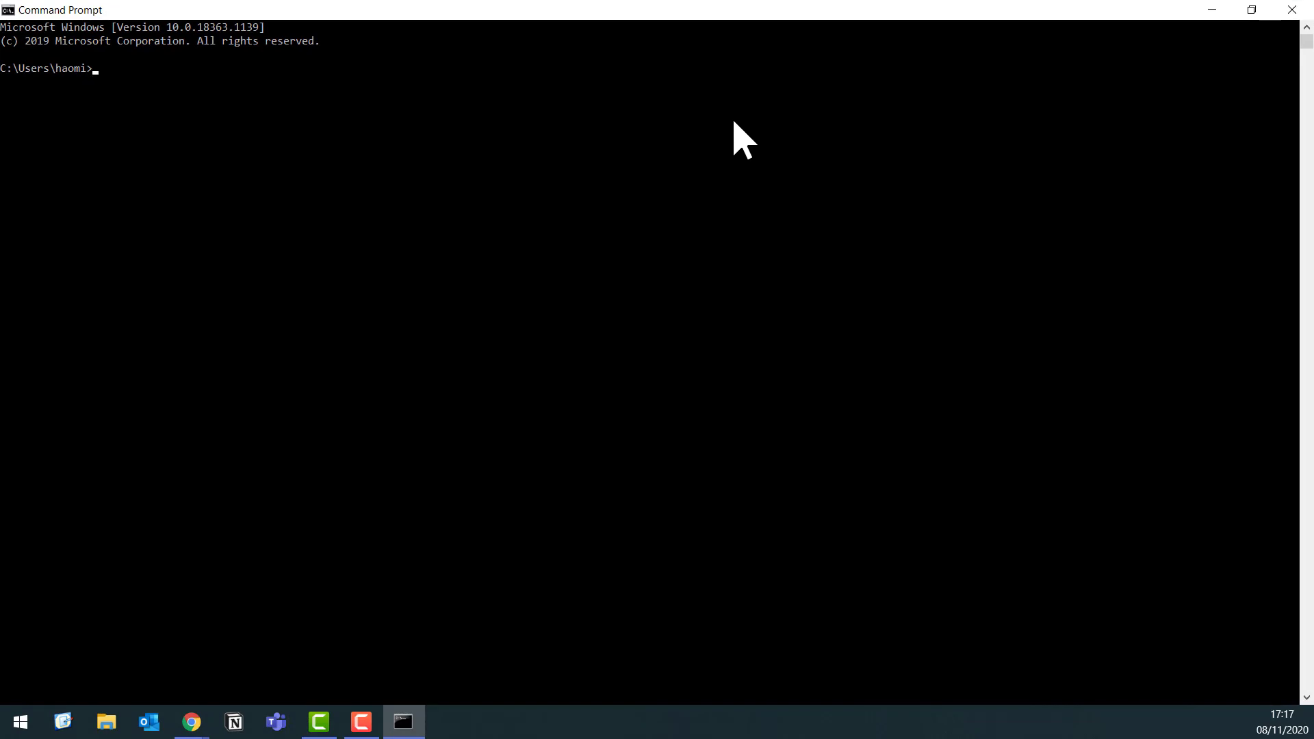
key("ctrl+v")
key("Return")
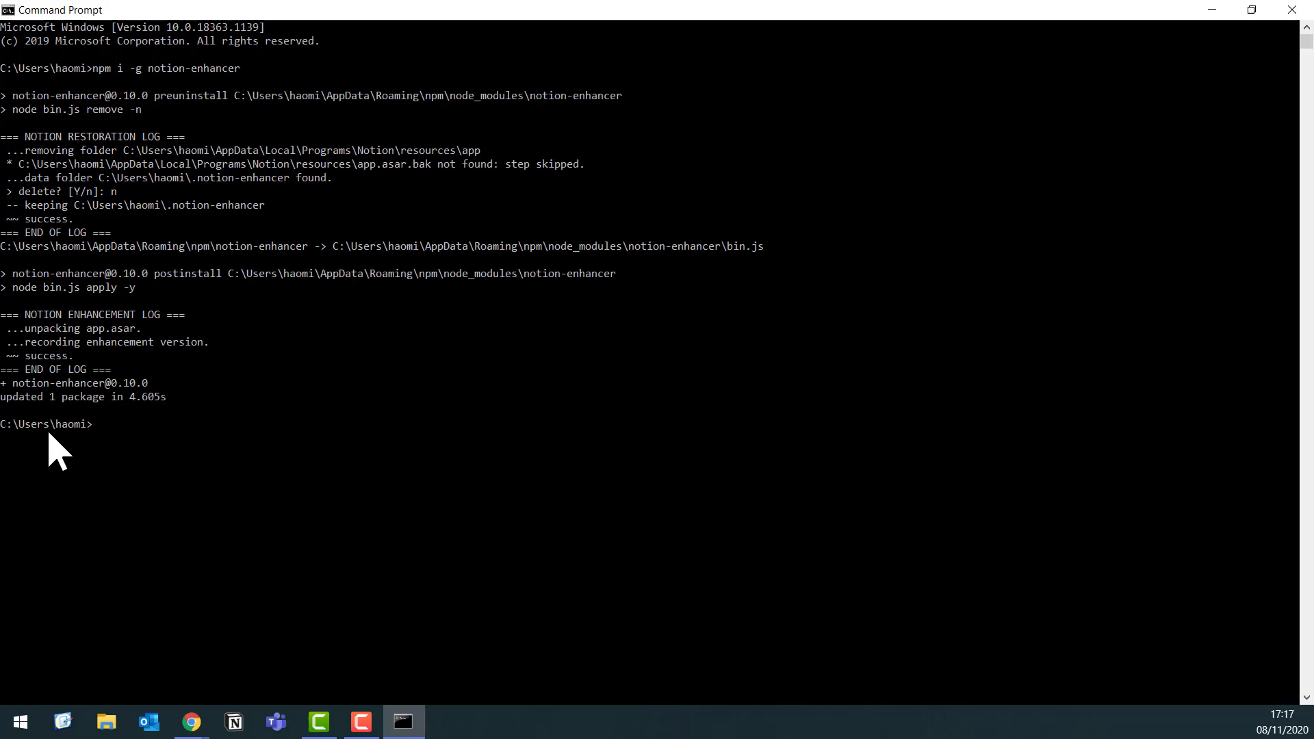
left_click_drag(21, 356, 72, 356)
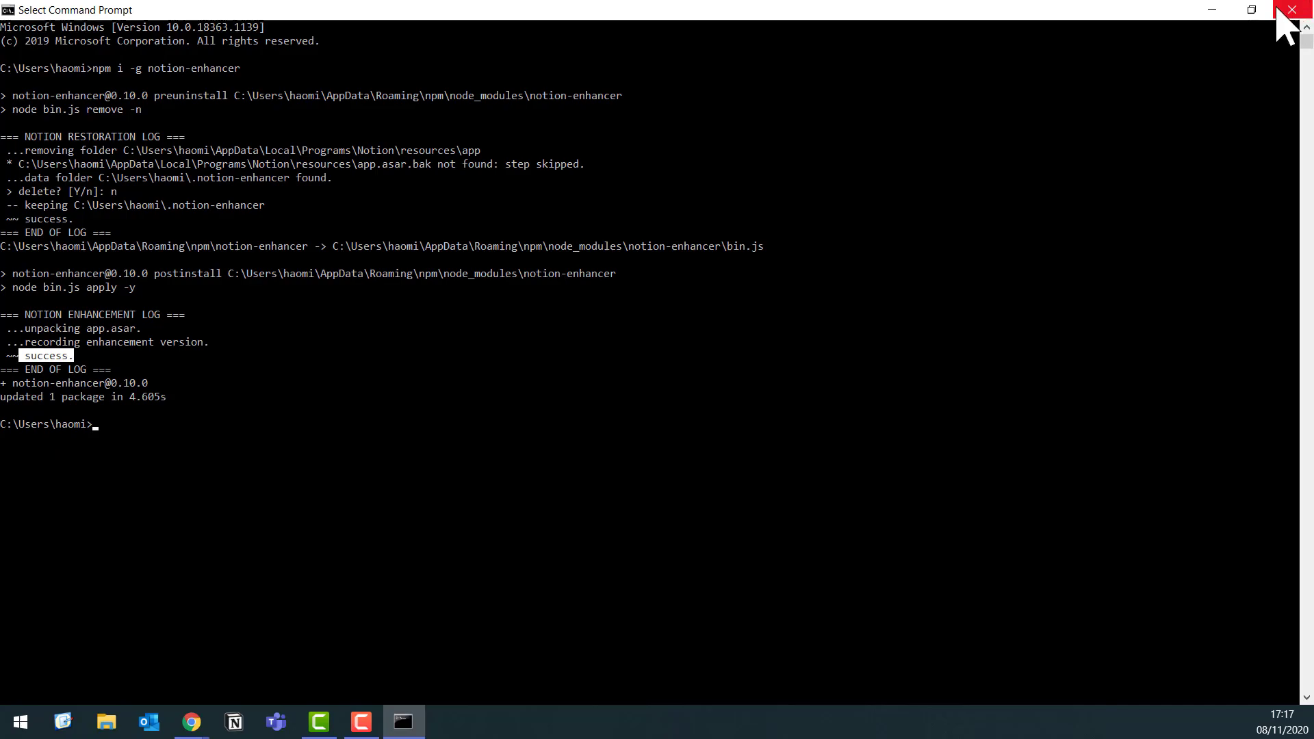
left_click(1212, 9)
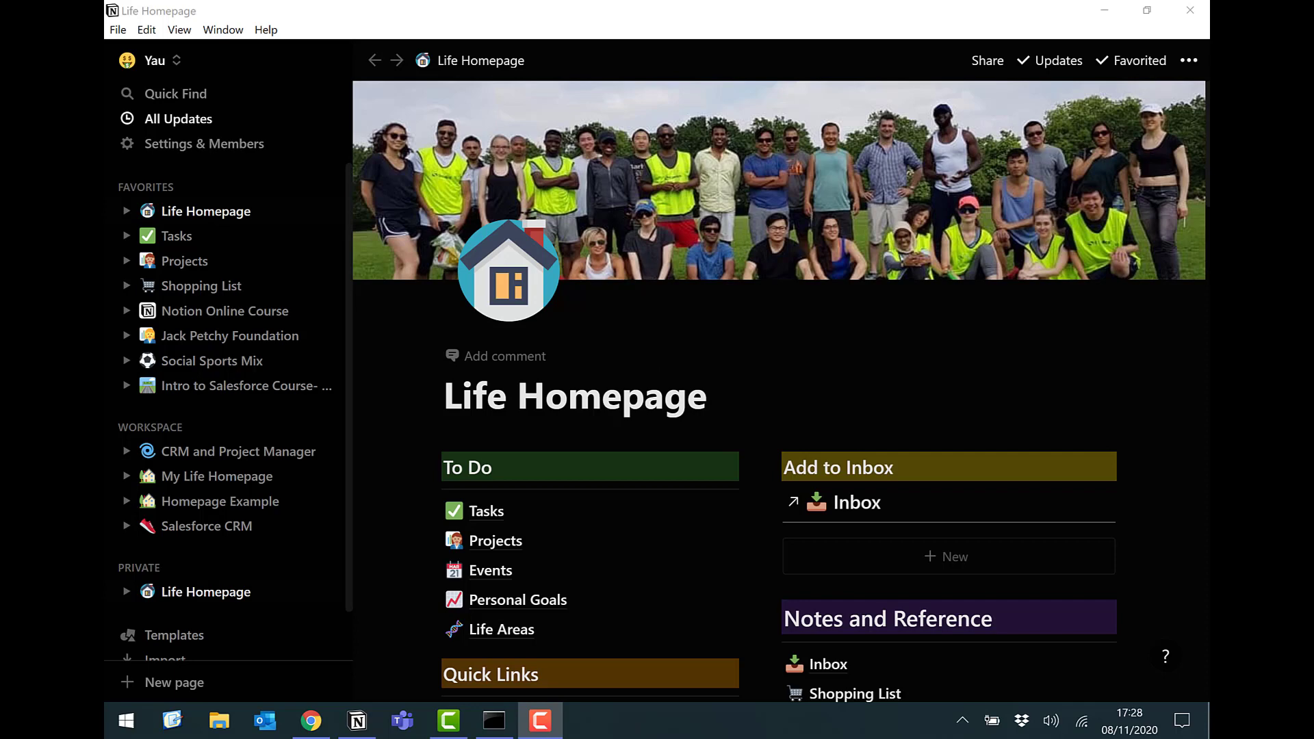
- Open the Notion tray icon's context menu from the hidden system-tray icons
left_click(962, 722)
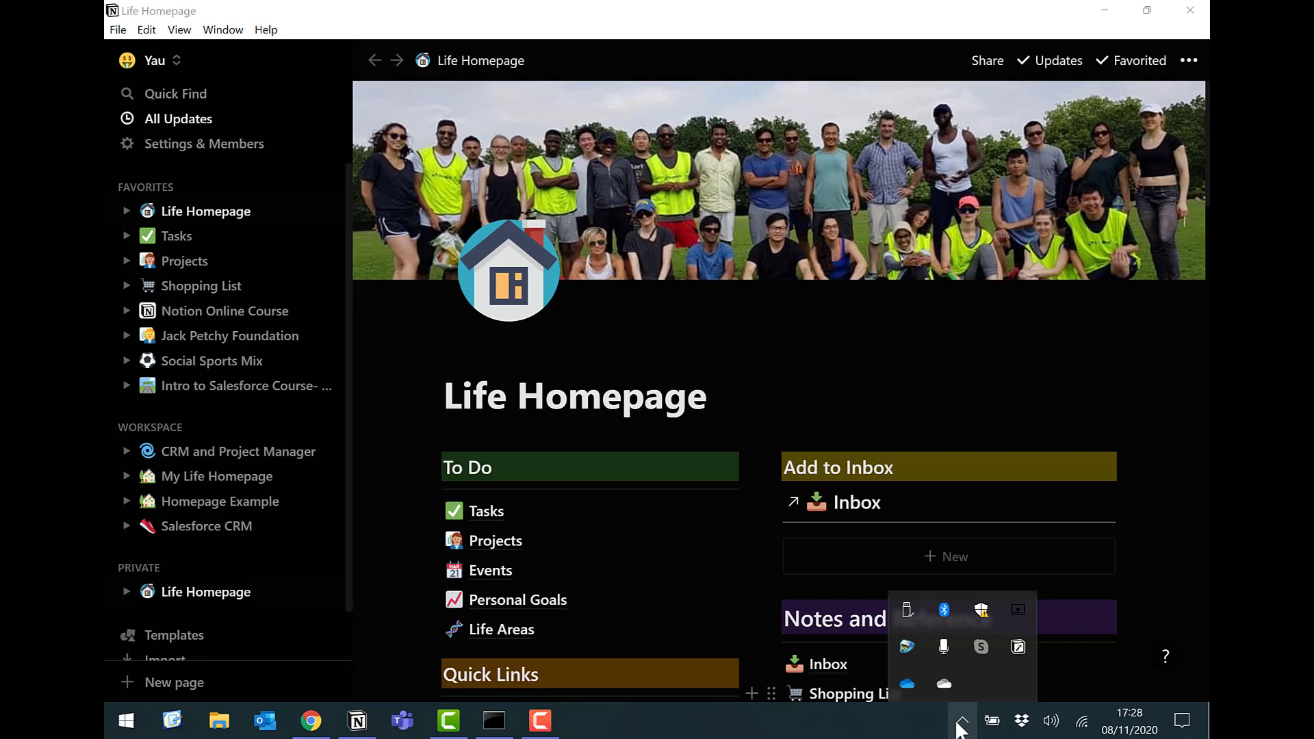
right_click(1018, 646)
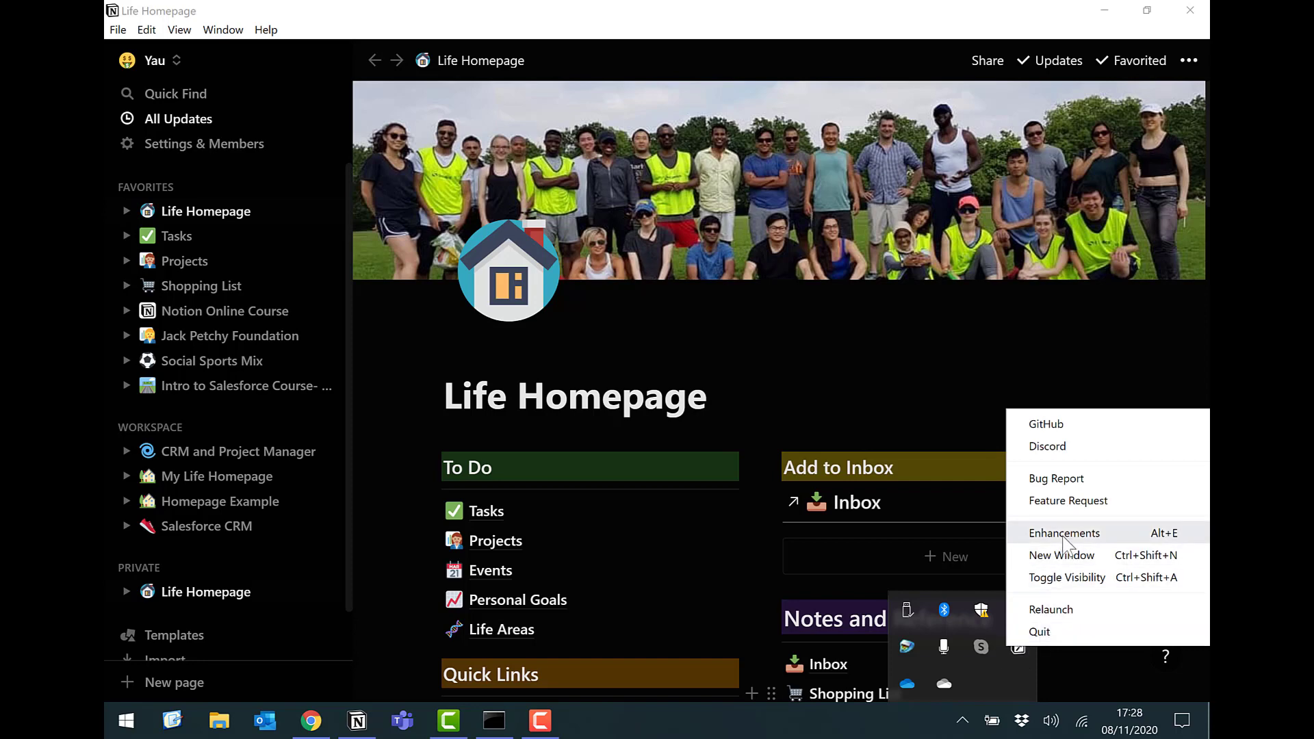
- Open Enhancements, confirm dark+, property layout and scroll to top are enabled, then close it
left_click(1088, 535)
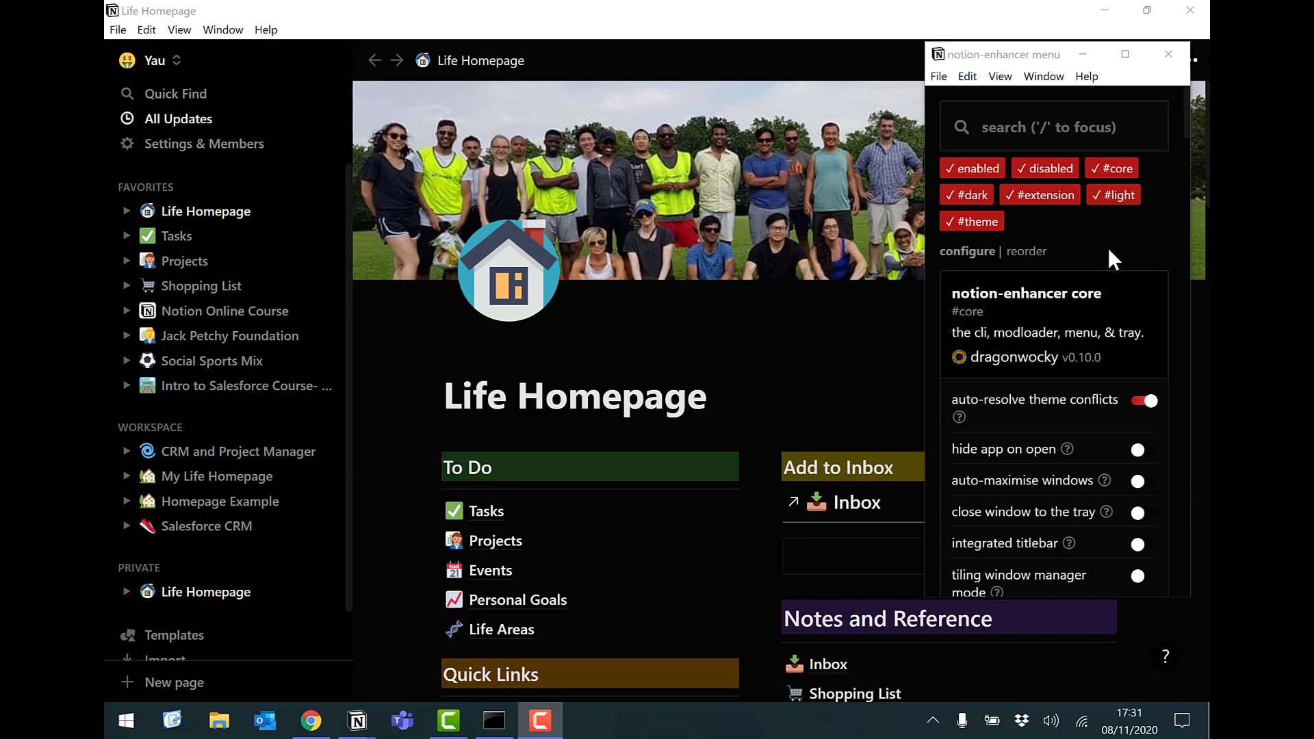
scroll(1110, 250, "down", 7)
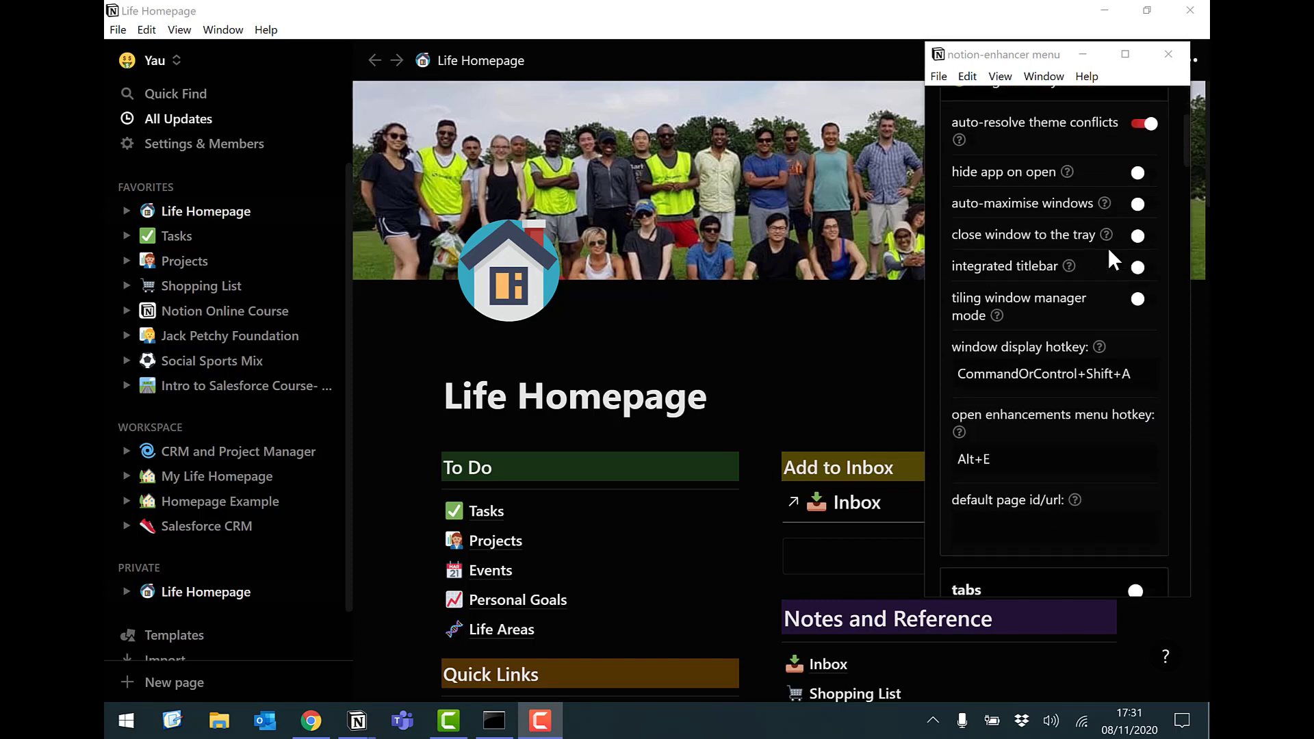
scroll(1109, 251, "down", 5)
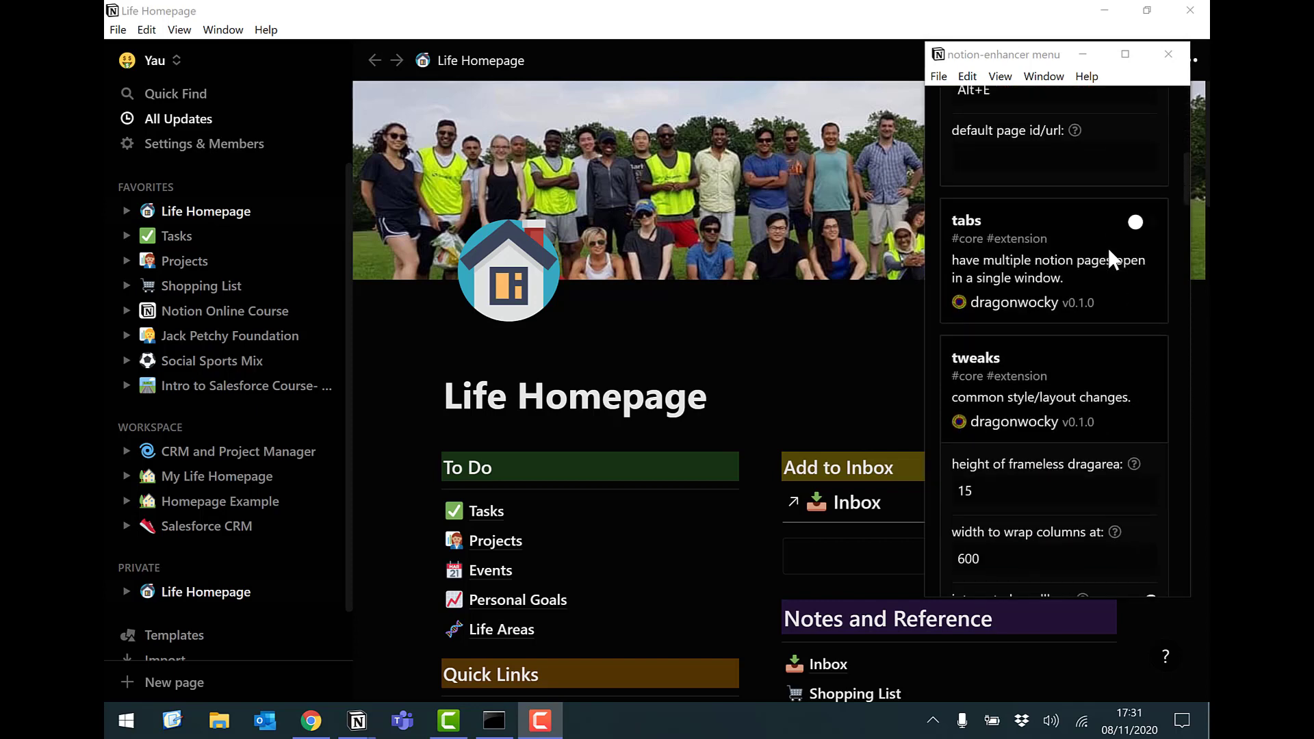
scroll(1109, 250, "down", 10)
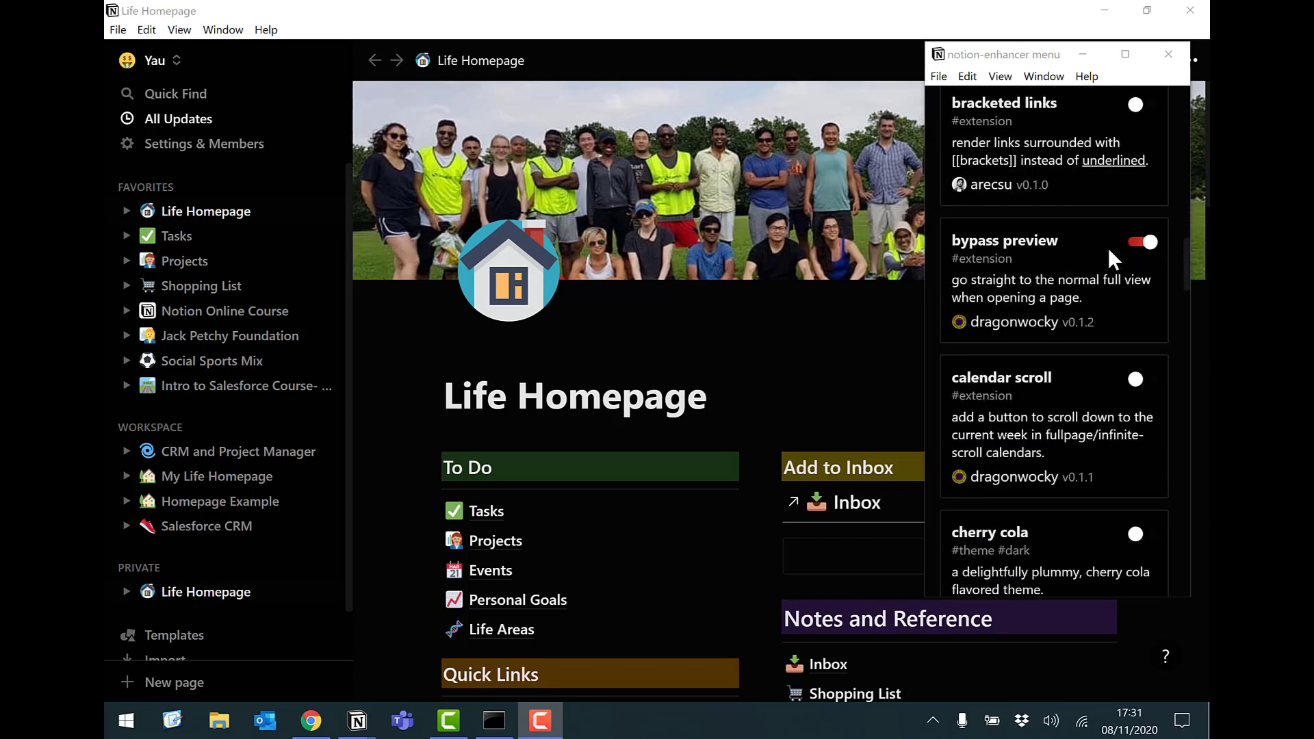
scroll(1107, 248, "down", 5)
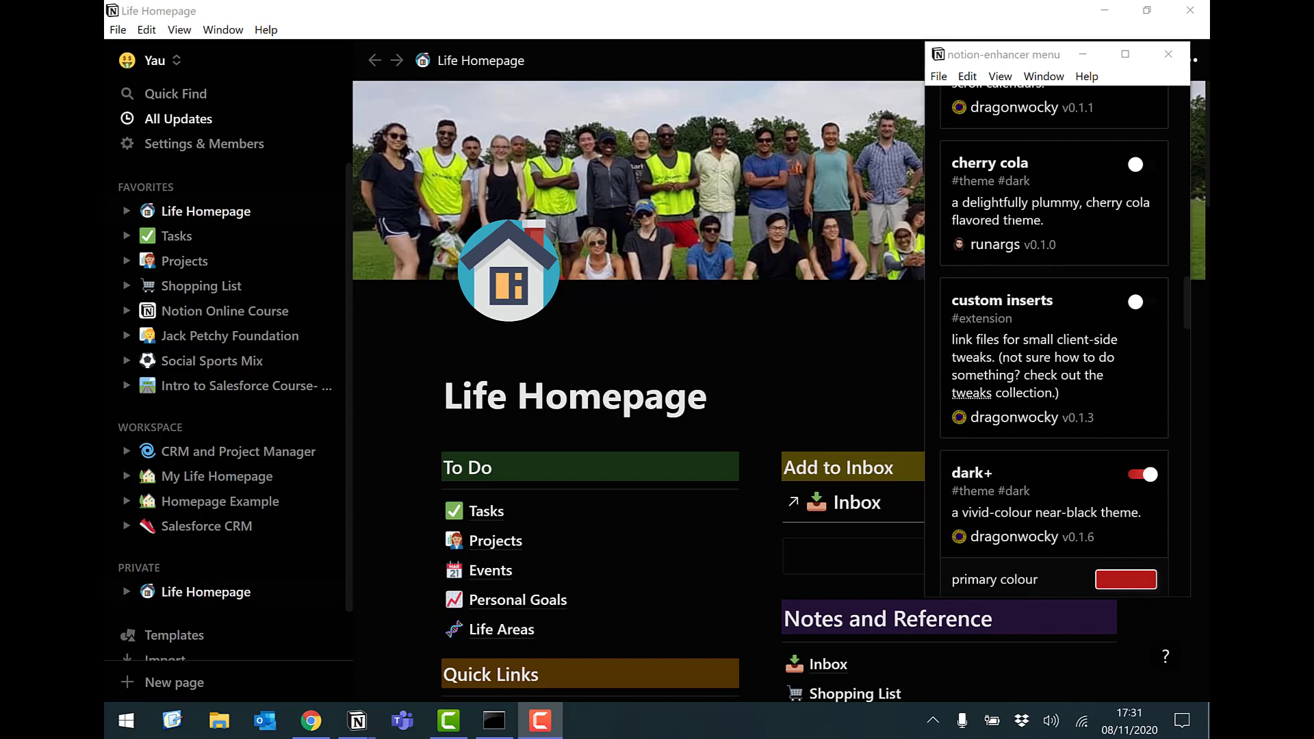
scroll(1064, 284, "down", 3)
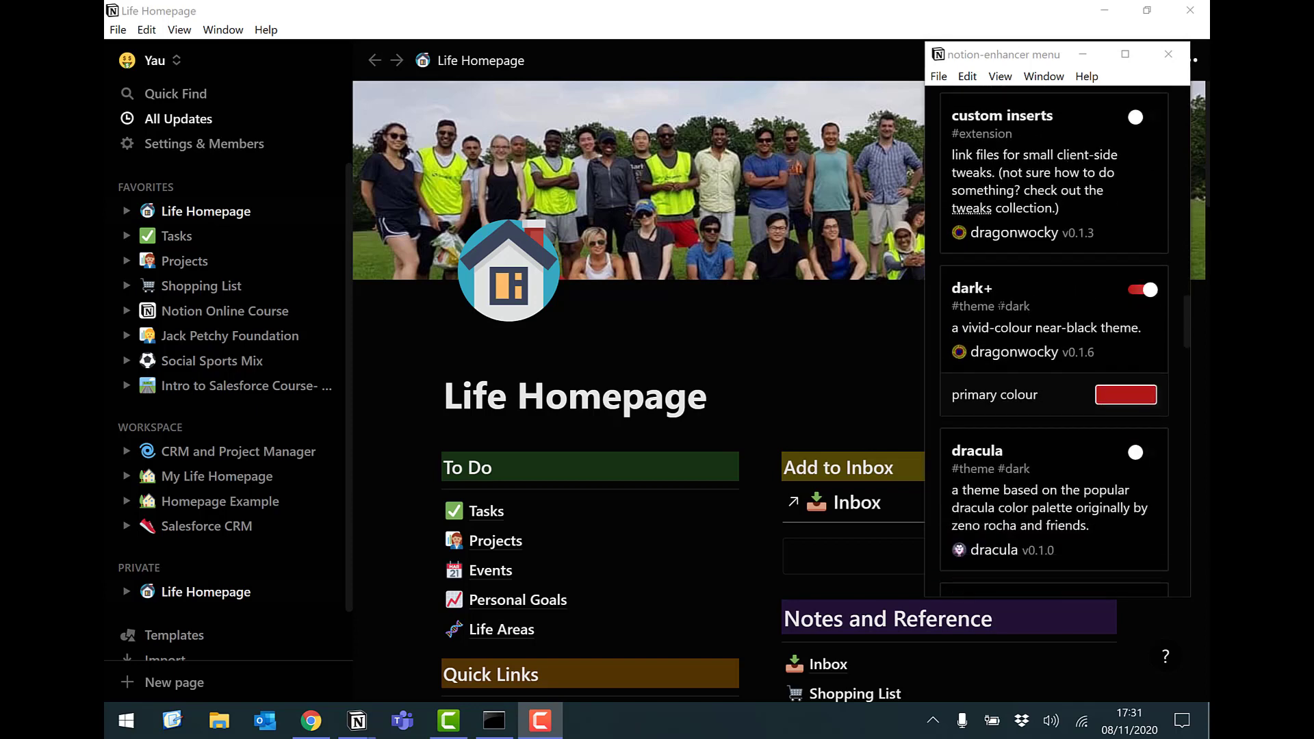
scroll(1040, 300, "down", 15)
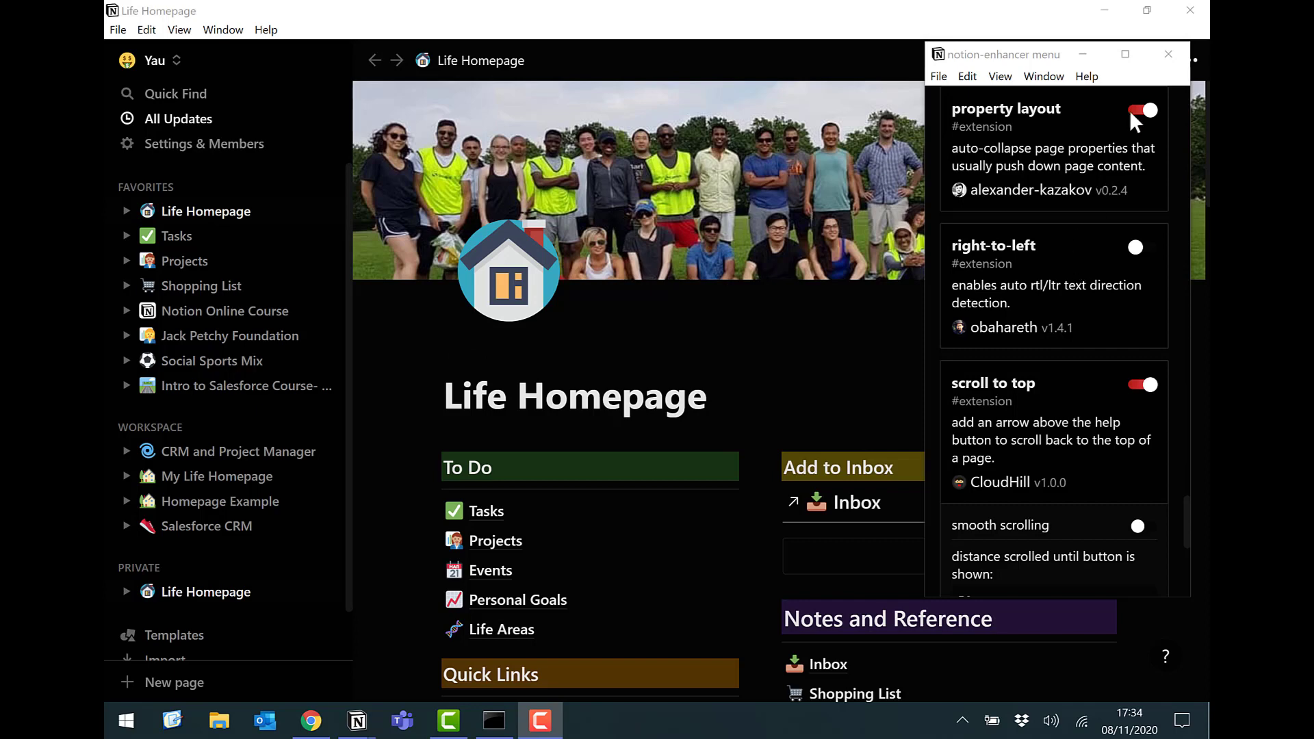
left_click(1169, 55)
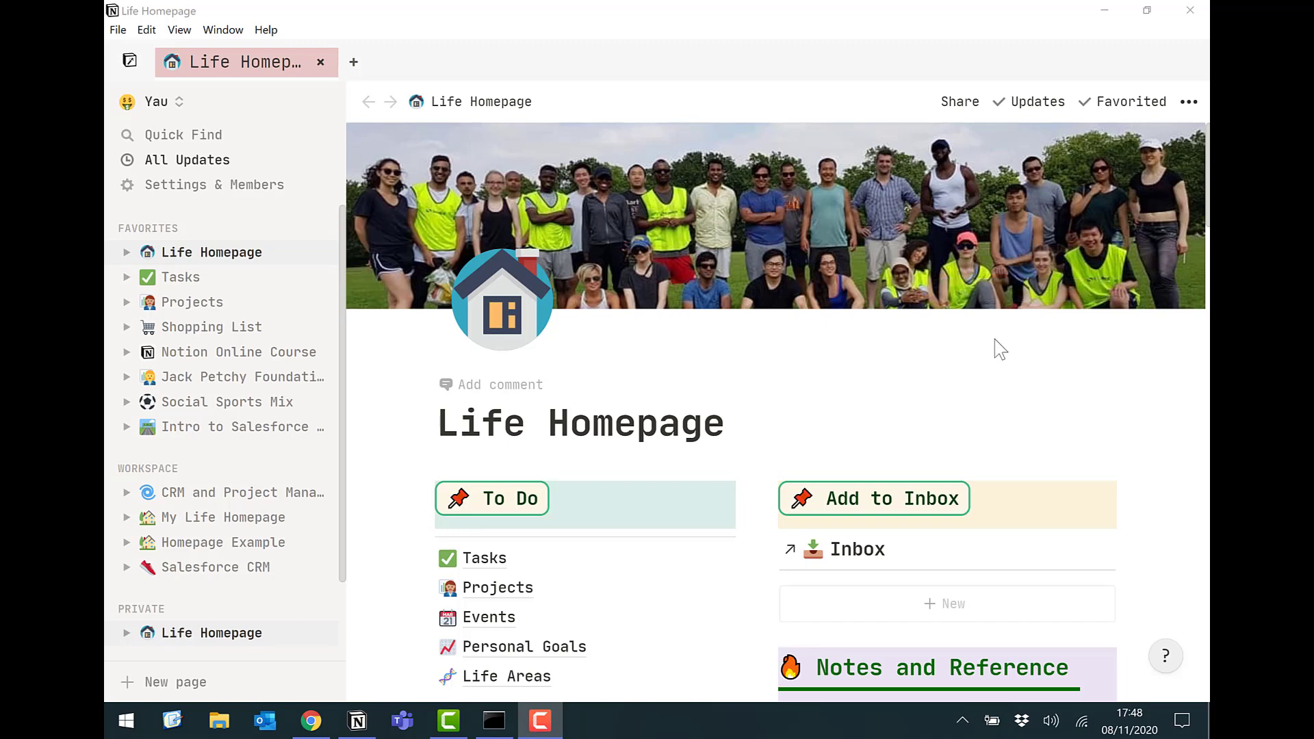
scroll(995, 339, "down", 12)
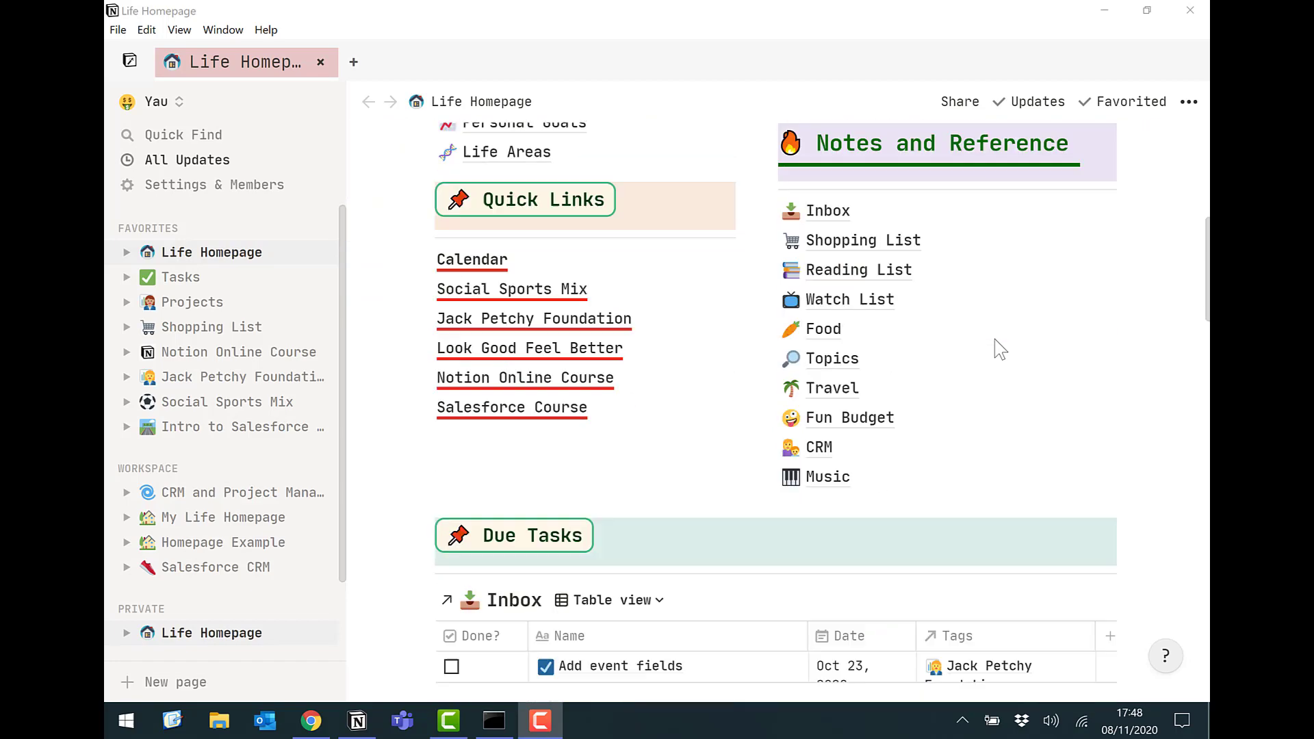
scroll(995, 339, "up", 12)
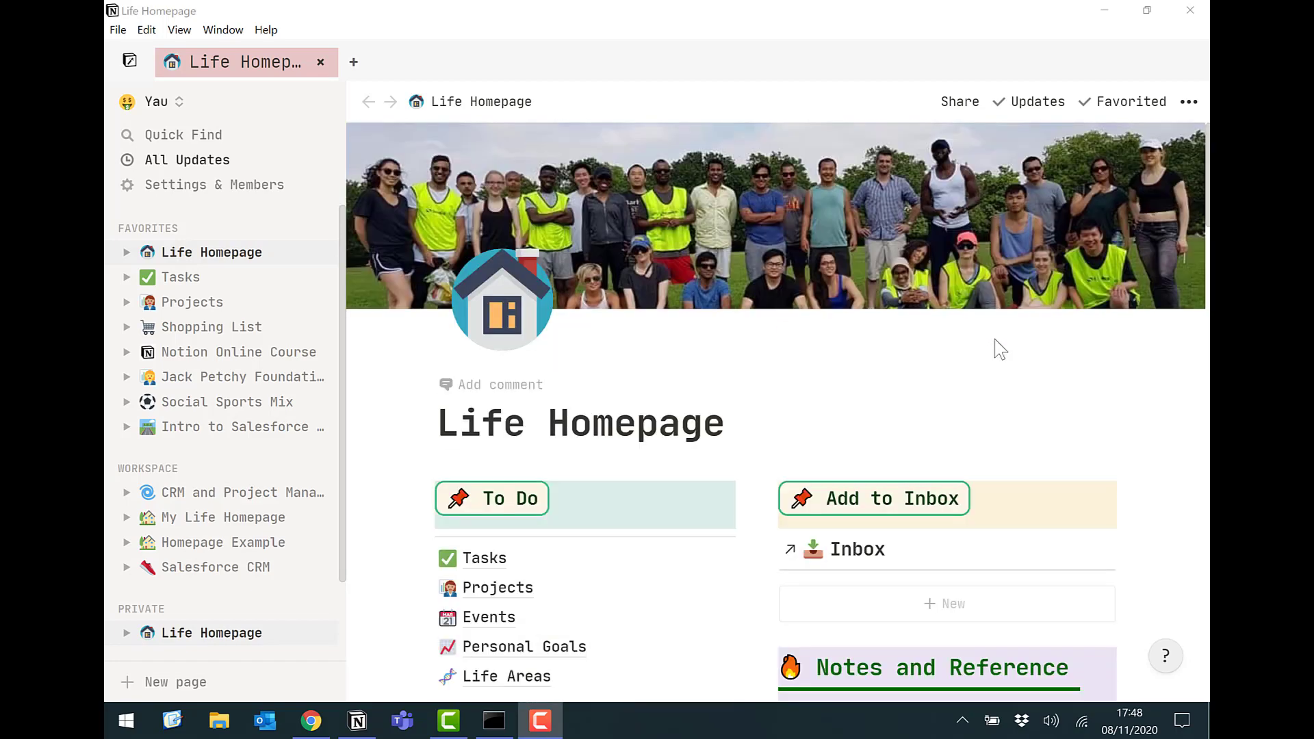
- Open Projects in a new tab, add another tab, then close the duplicate Projects tab
left_click(505, 590, "ctrl")
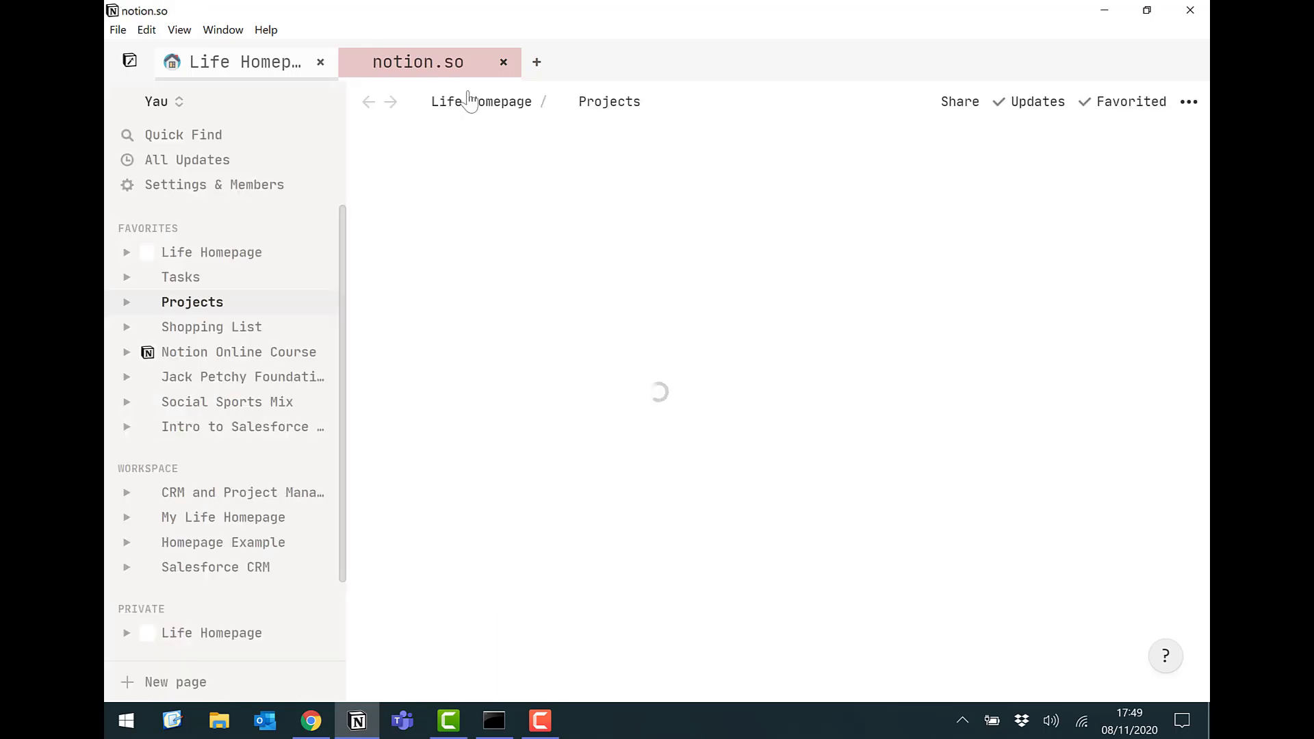
left_click(538, 63)
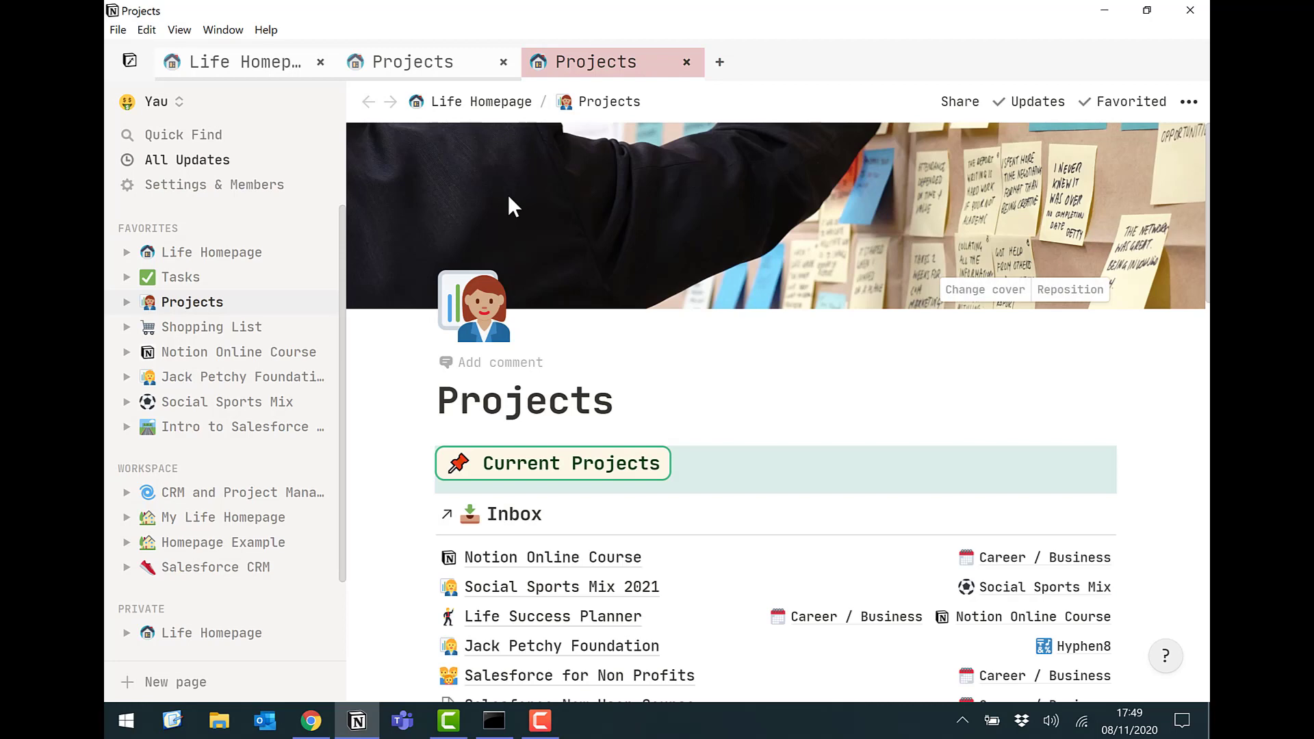
left_click(686, 62)
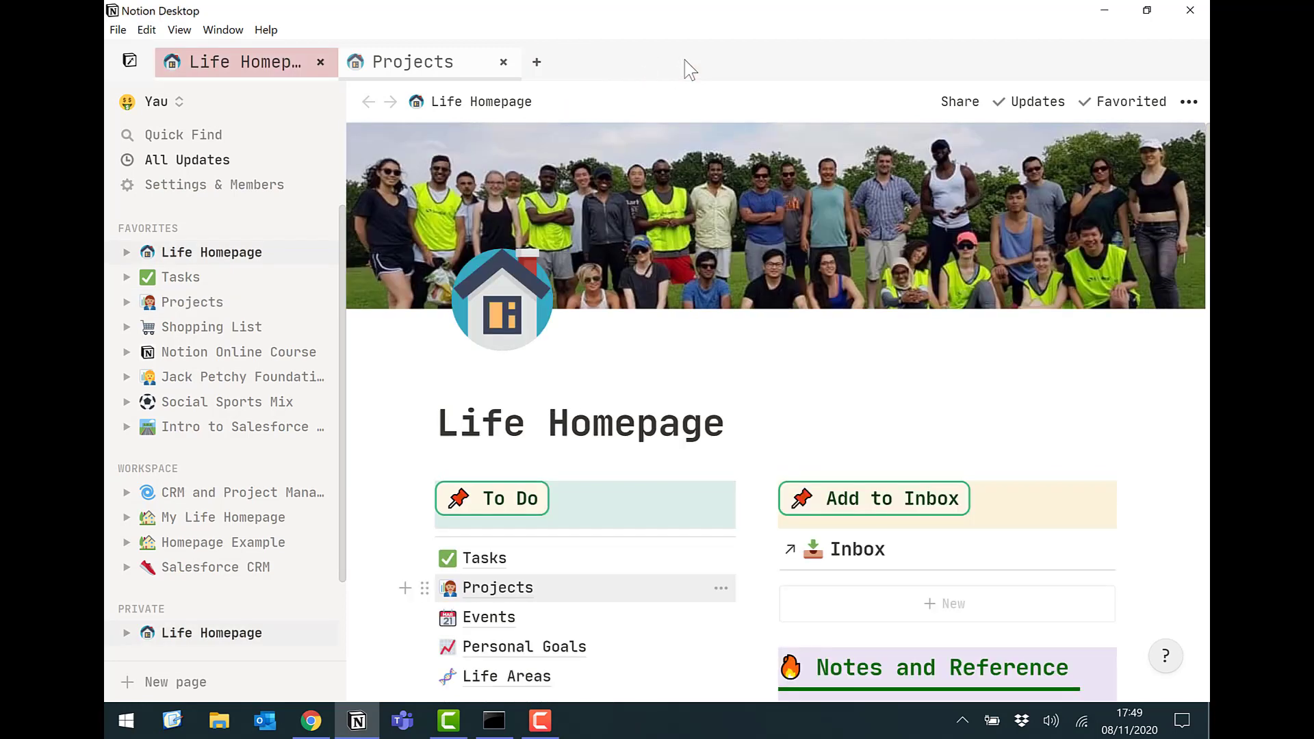
- Switch to the Projects tab and open Notion Online Course from the Inbox
left_click(385, 67)
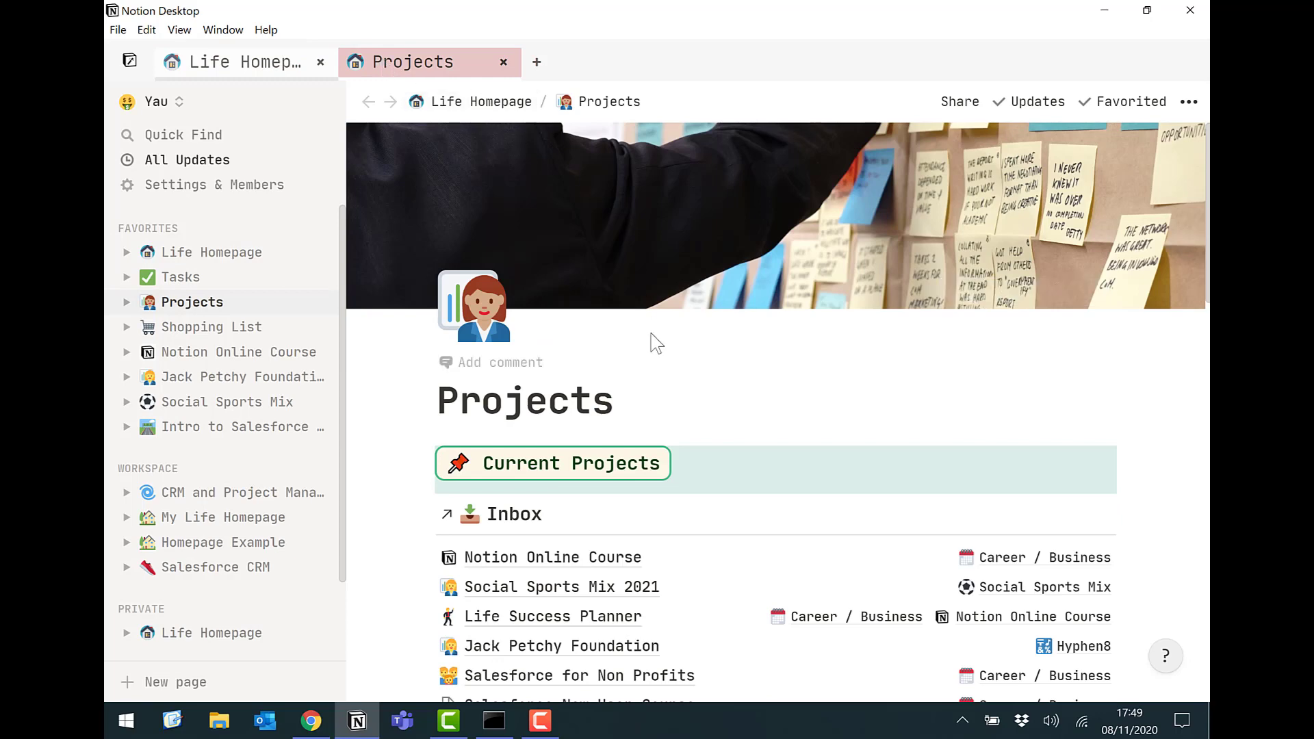
scroll(580, 431, "down", 3)
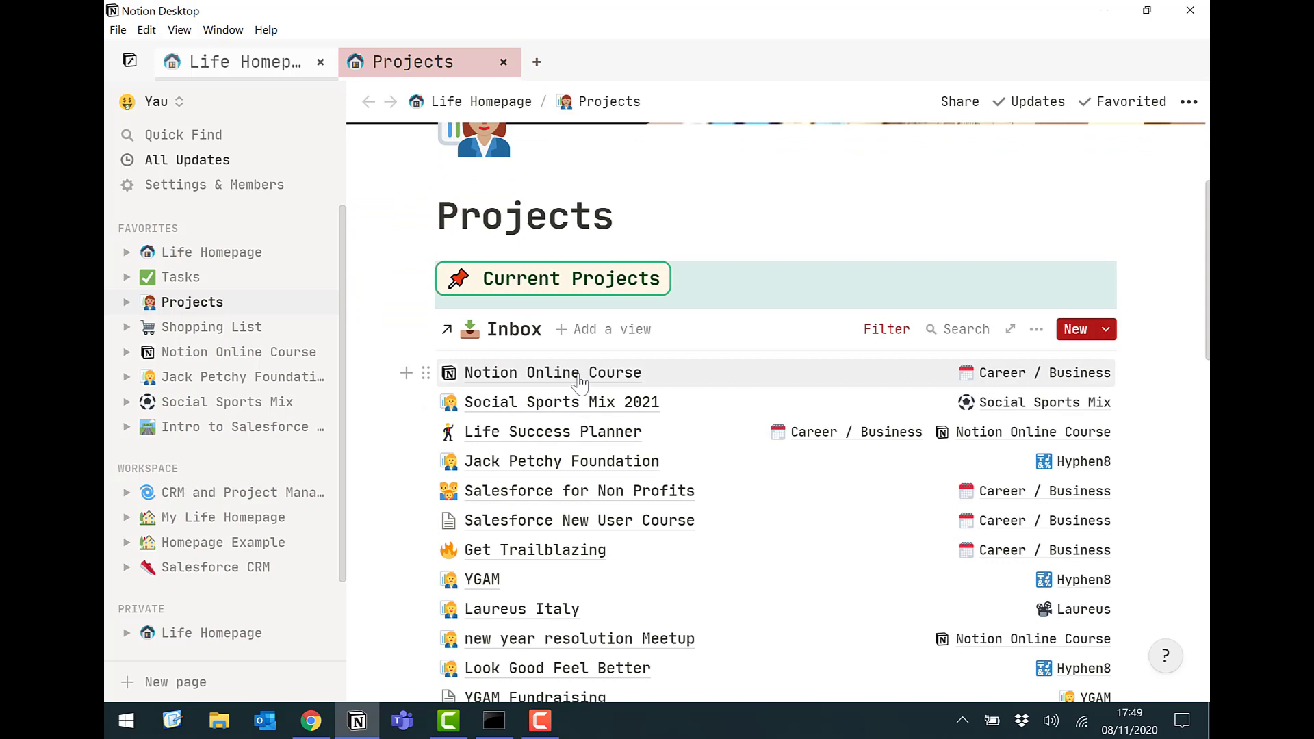
left_click(579, 378)
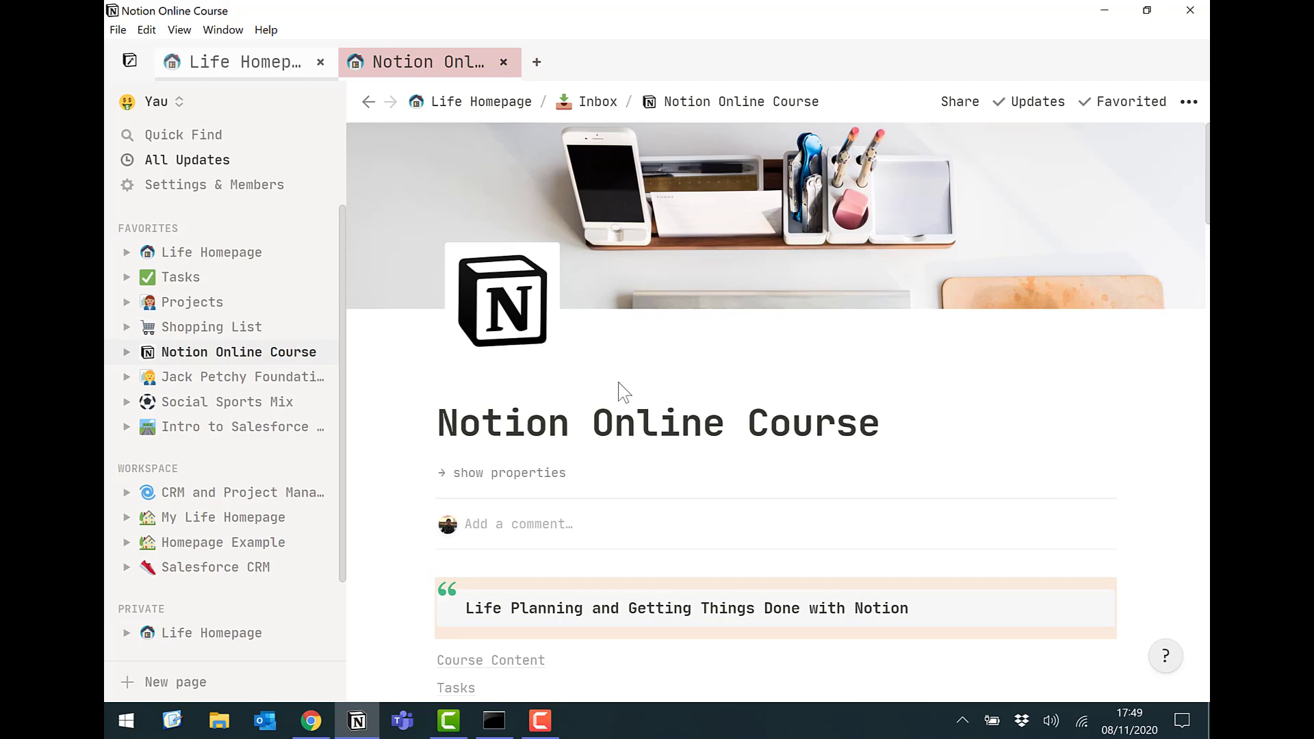
- Expand the page properties with 'show properties', then collapse them with 'hide properties'
scroll(618, 391, "down", 3)
scroll(616, 388, "up", 3)
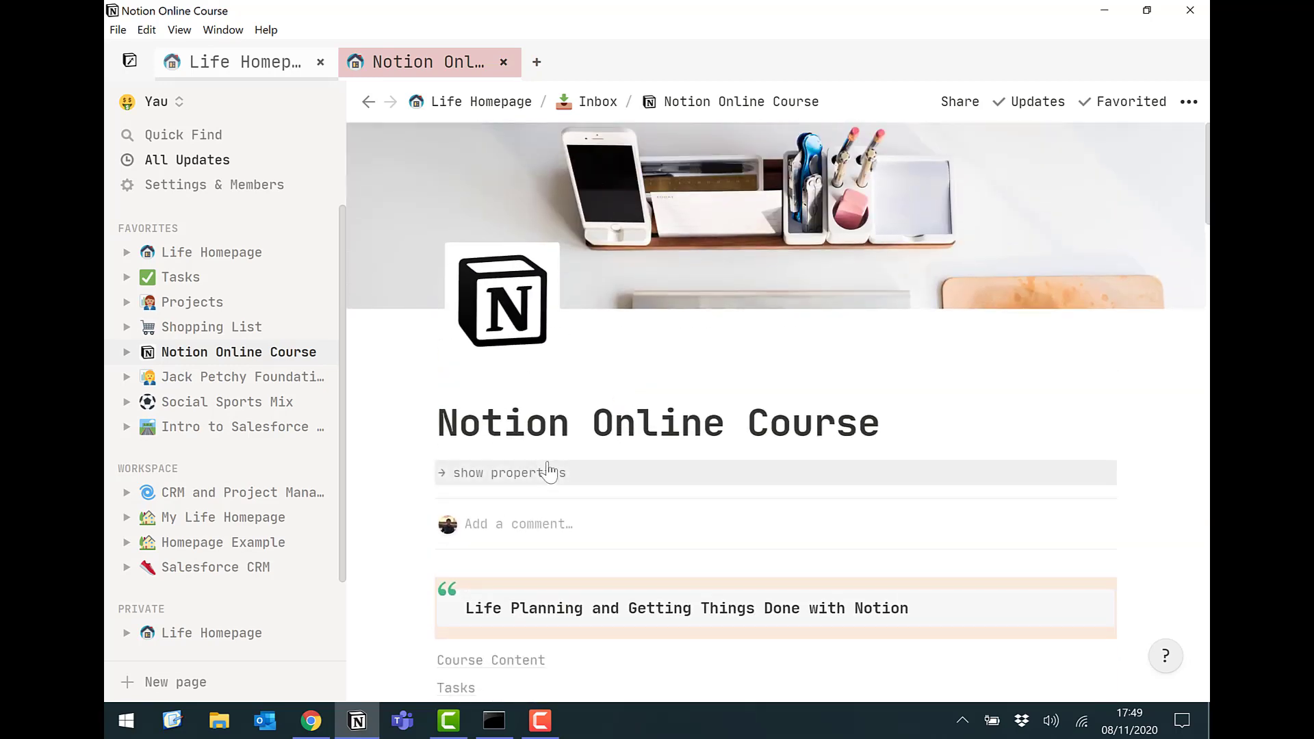
left_click(456, 483)
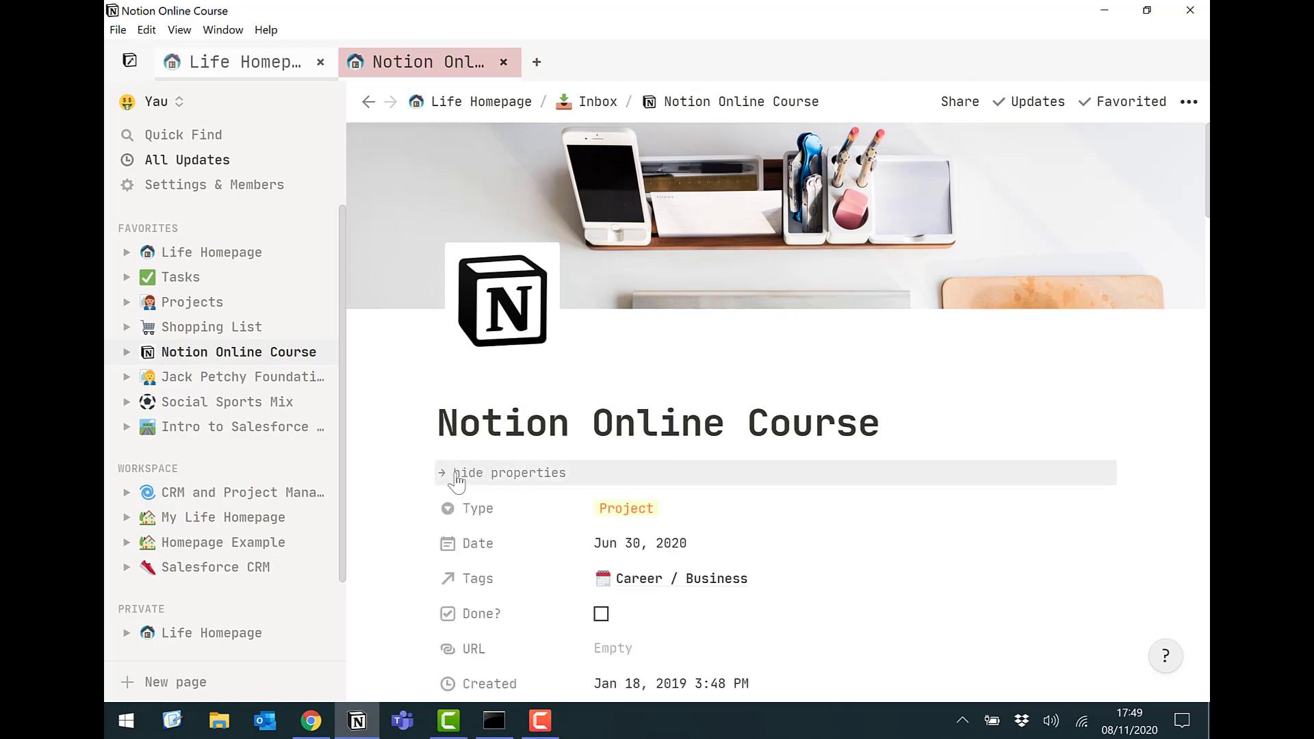
scroll(685, 479, "down", 3)
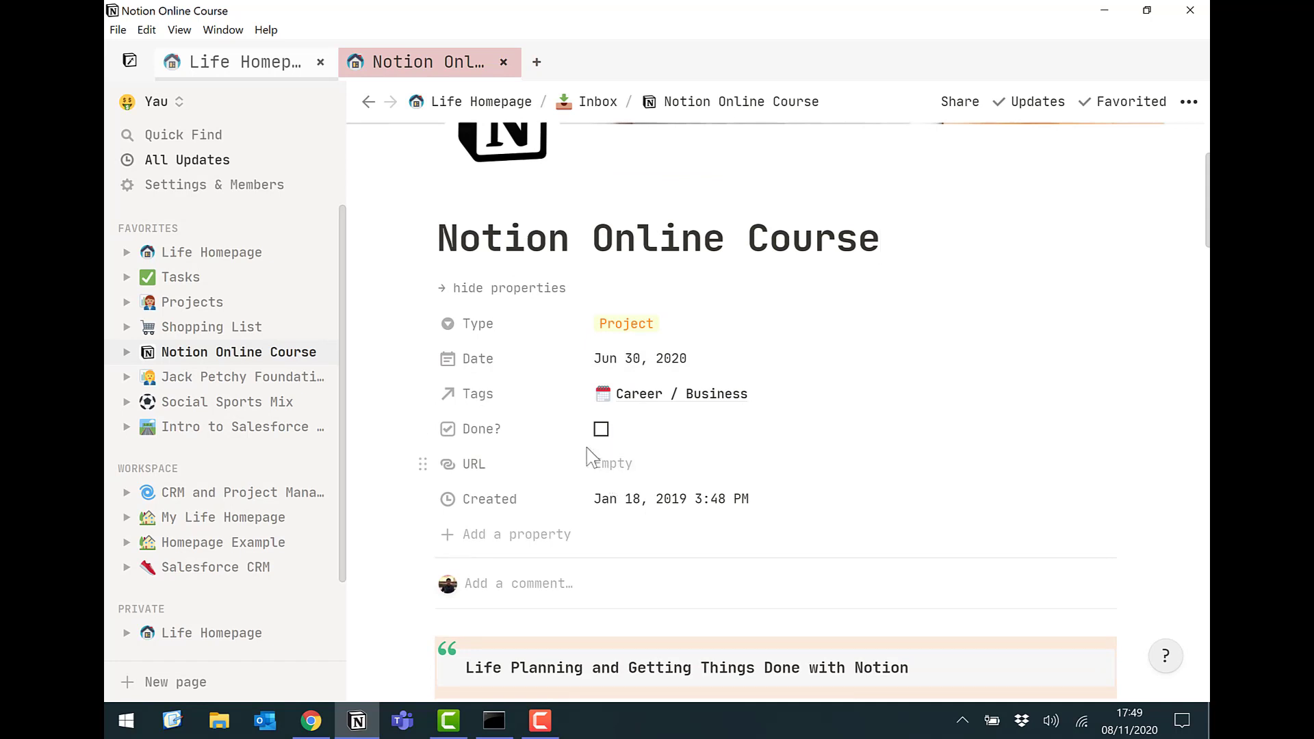
left_click(523, 292)
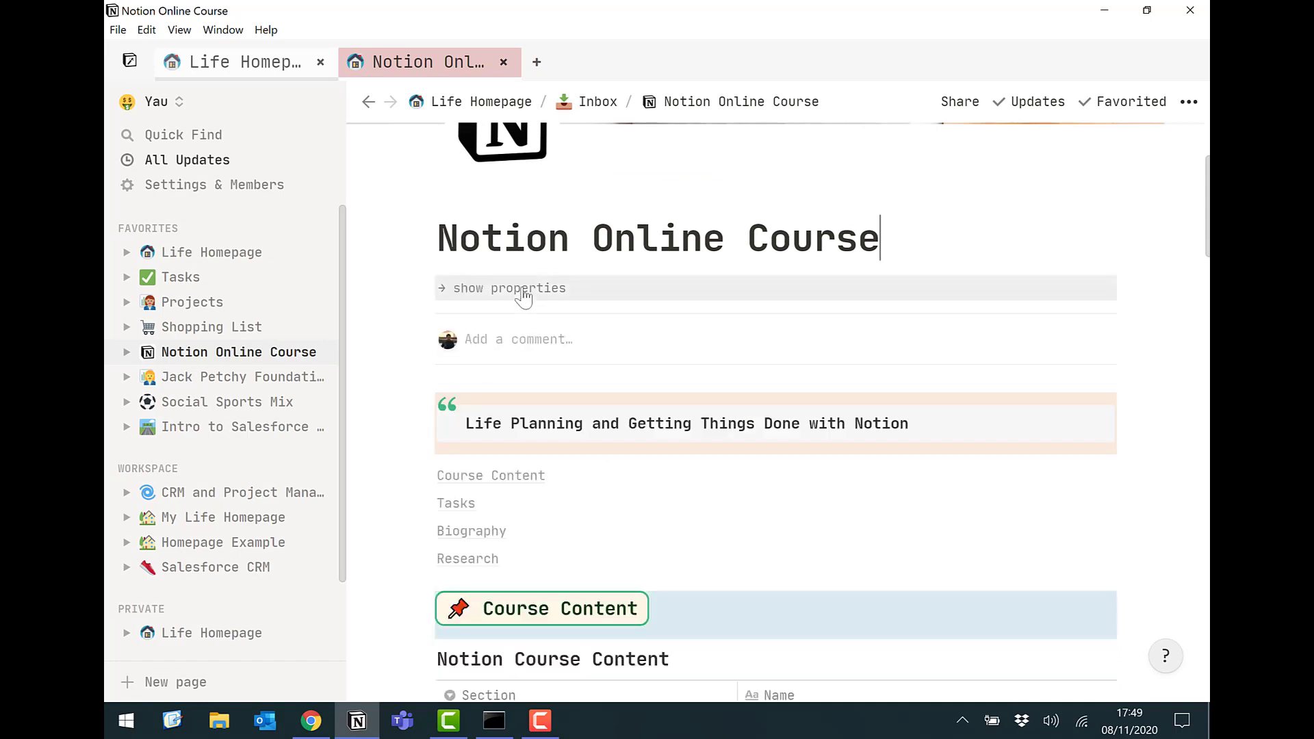
scroll(580, 375, "up", 3)
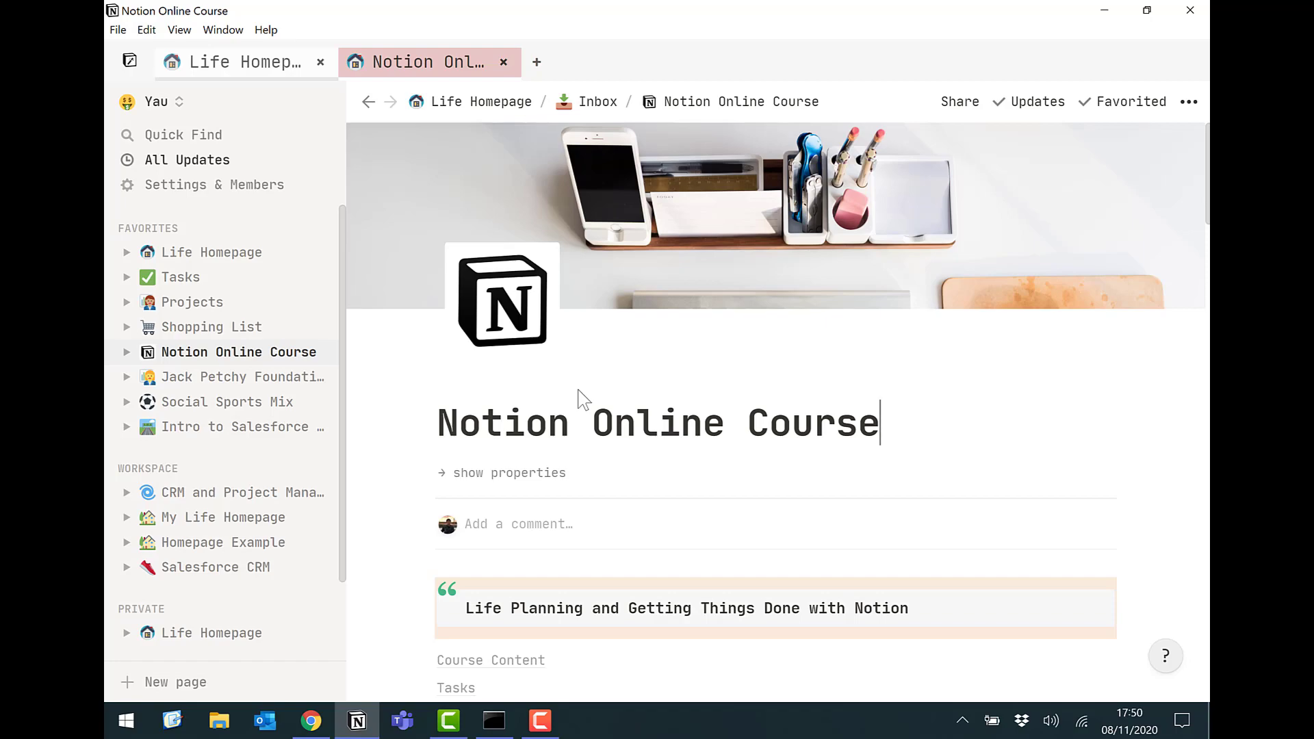
scroll(610, 414, "down", 4)
scroll(612, 419, "down", 20)
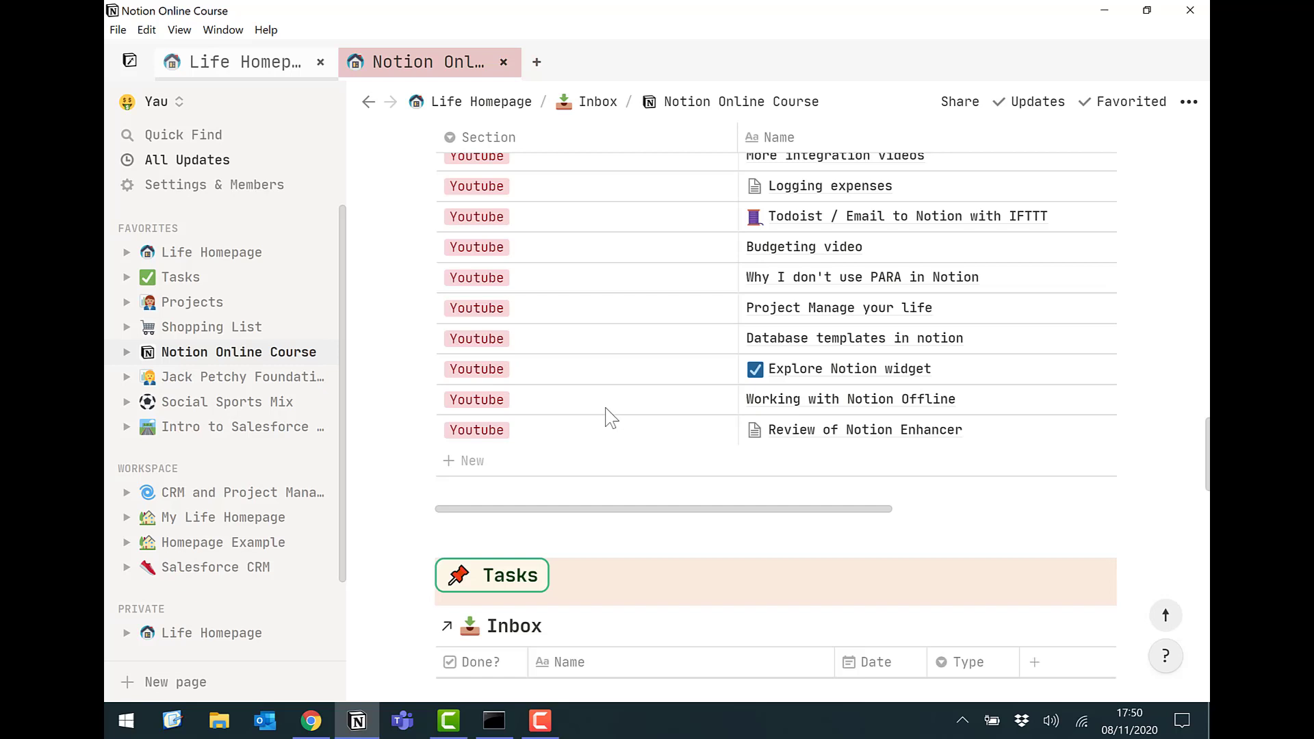
left_click_drag(580, 509, 535, 508)
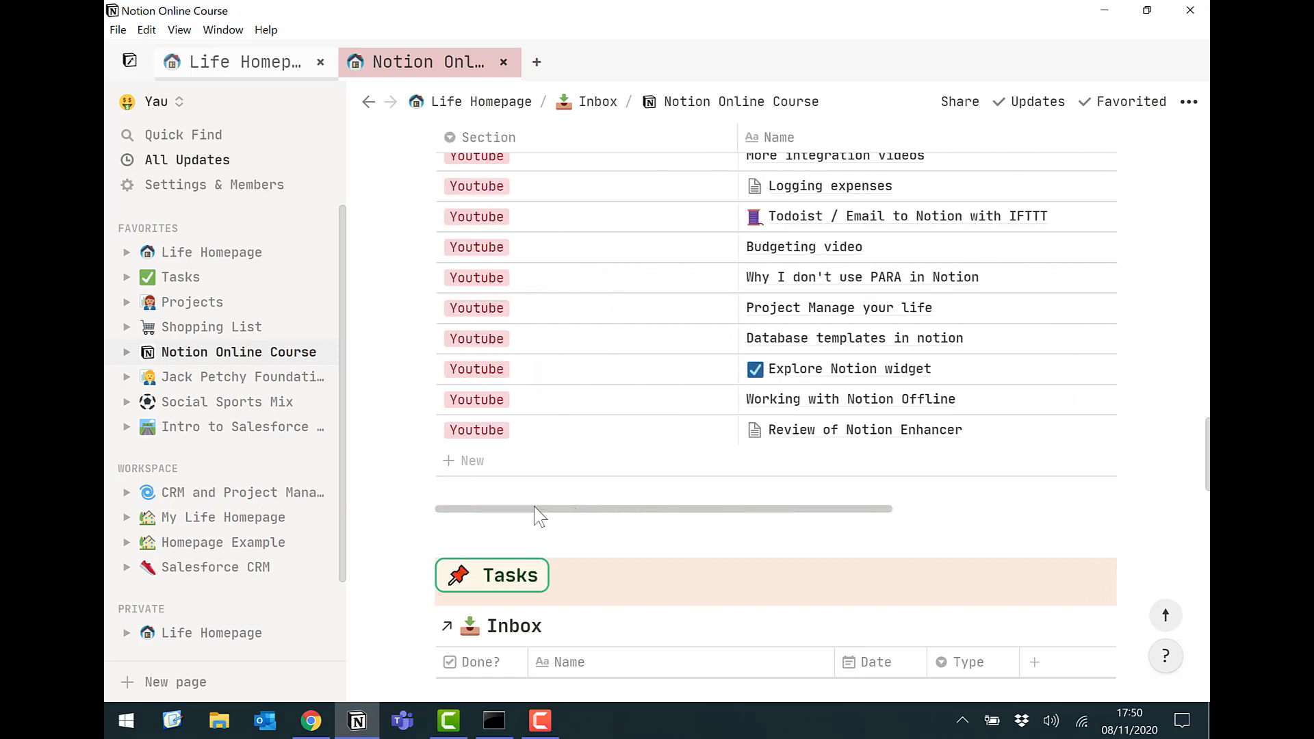
scroll(583, 409, "up", 2)
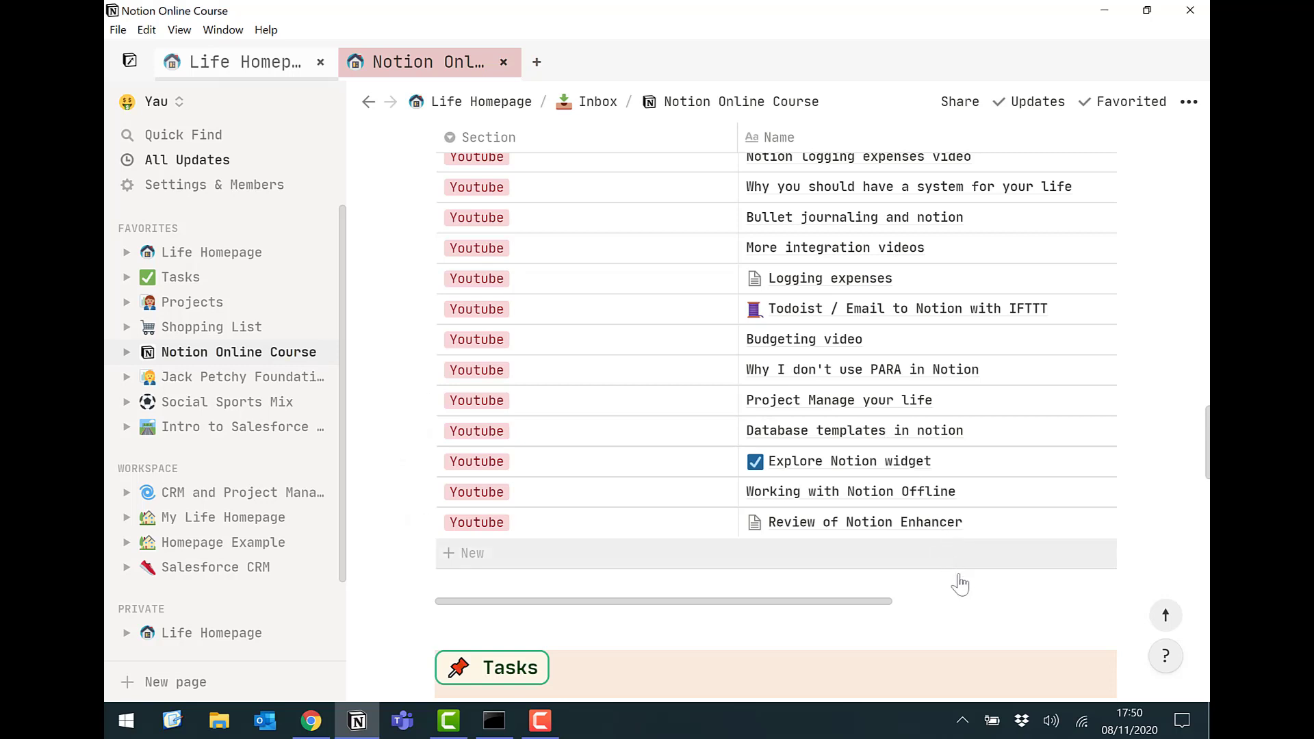
left_click(1166, 617)
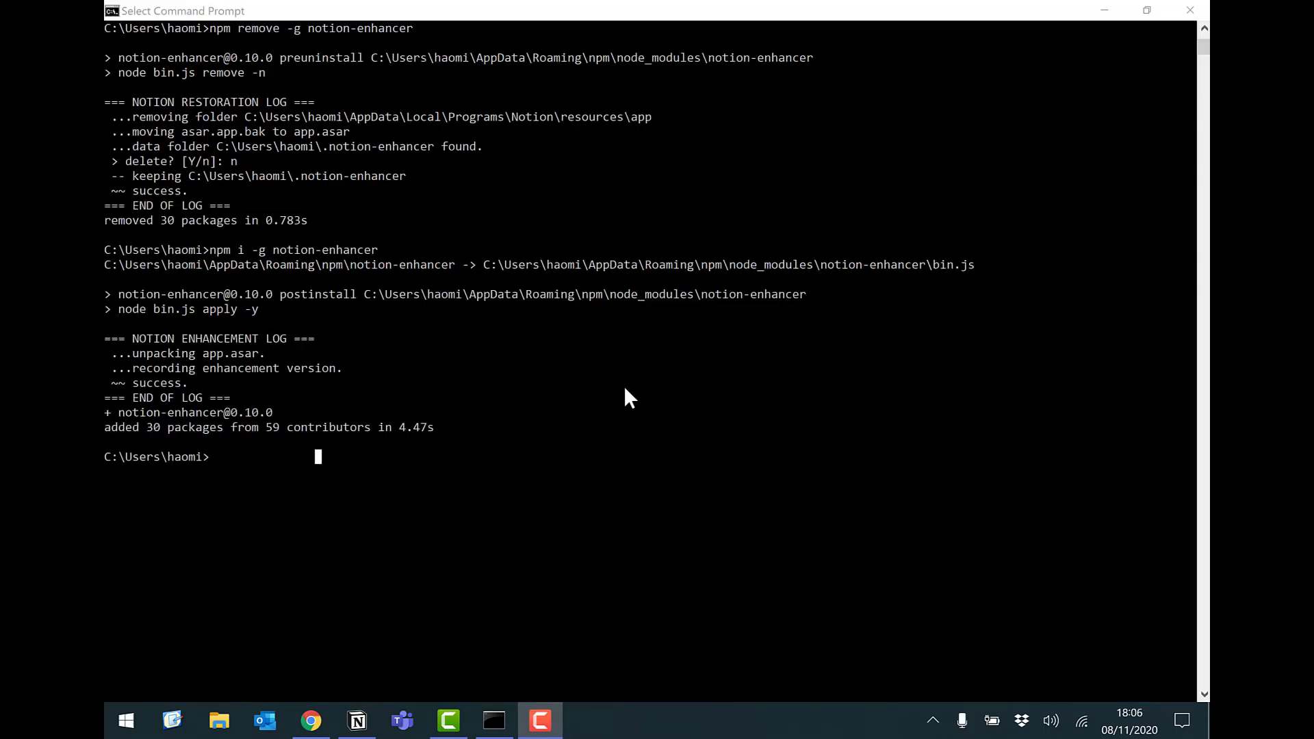
- Recall and rerun npm remove -g notion-enhancer
key("Up")
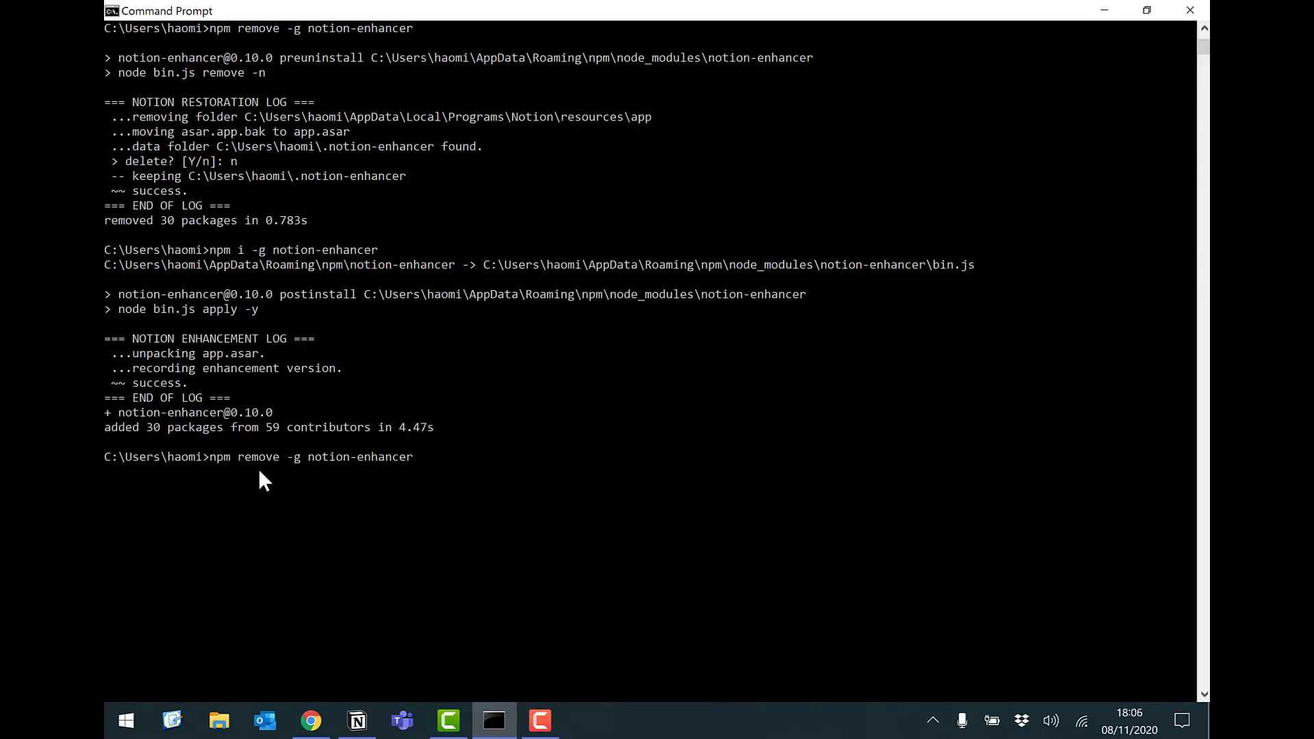
key("Return")
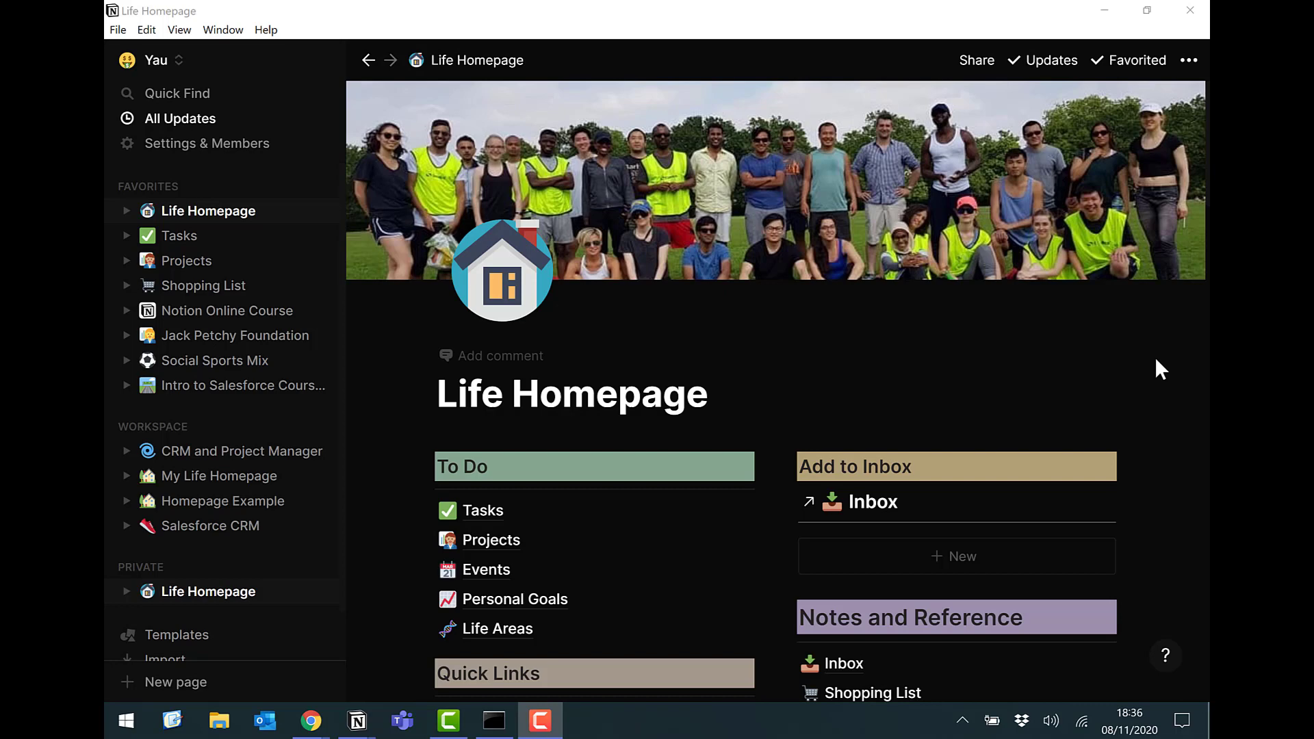
- Scroll down the Life Homepage, now shown in plain styling without the enhancer's tabs or theme
scroll(1157, 360, "down", 3)
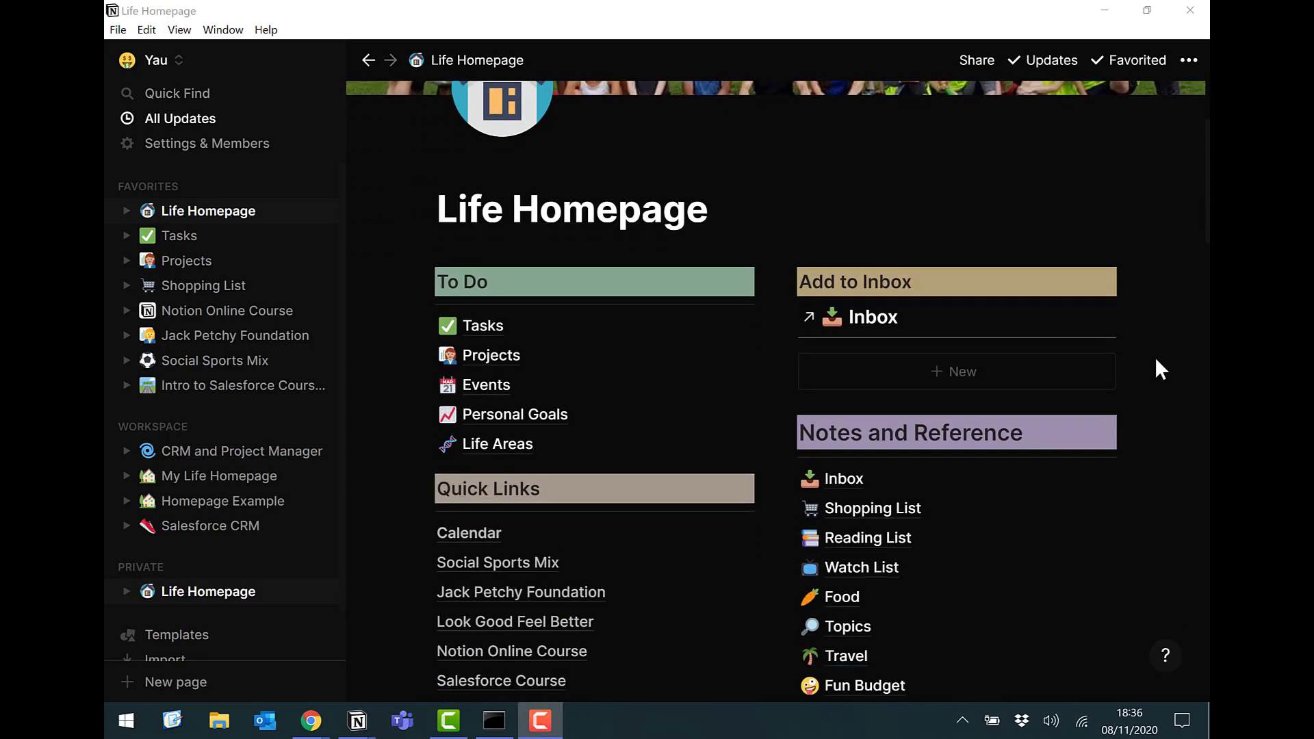
scroll(1156, 361, "down", 3)
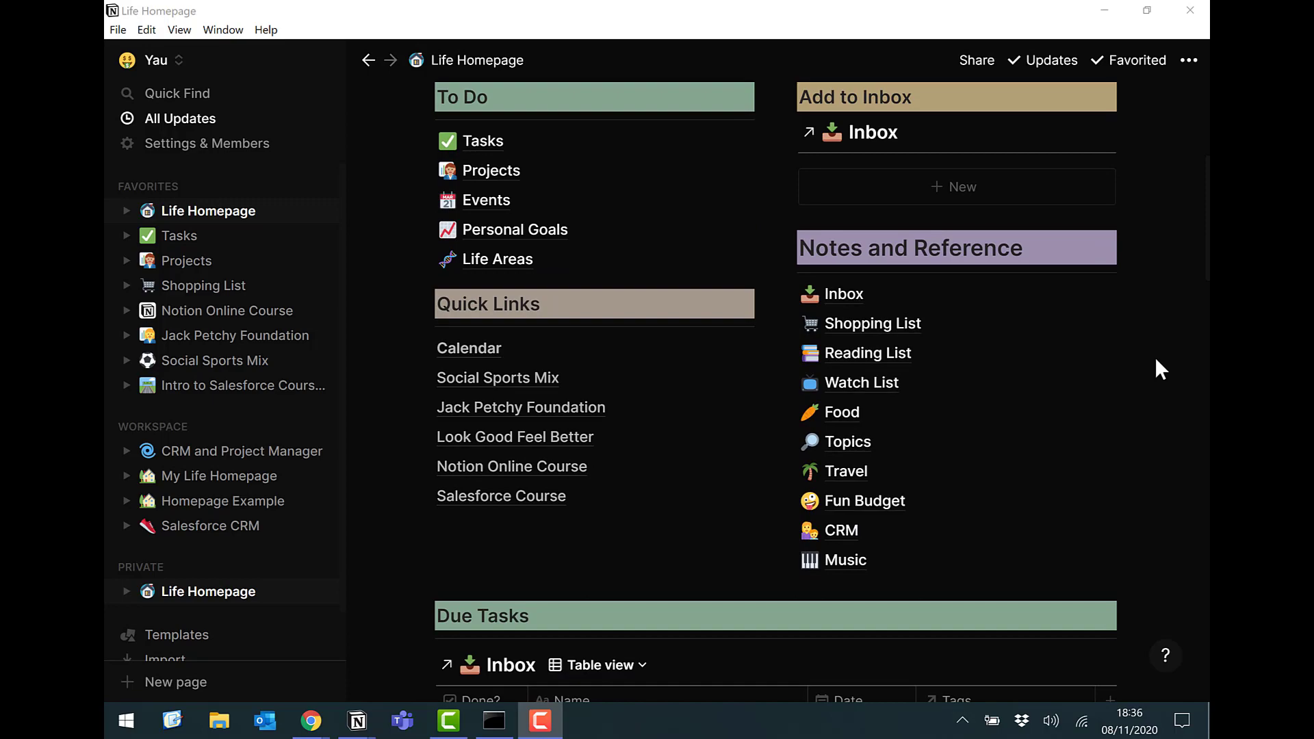
- Bring the Get Trailblazing Life Success Planner window in Google Chrome to the front
mouse_move(311, 718)
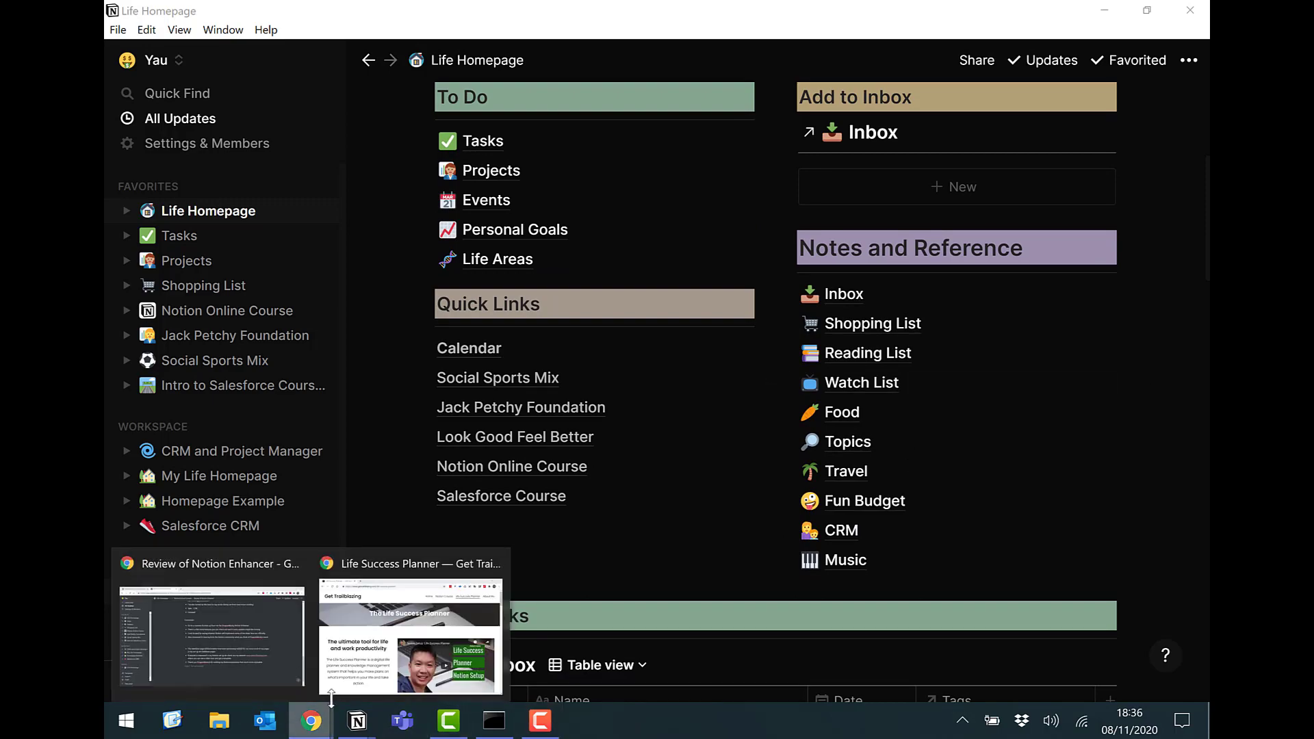
left_click(371, 677)
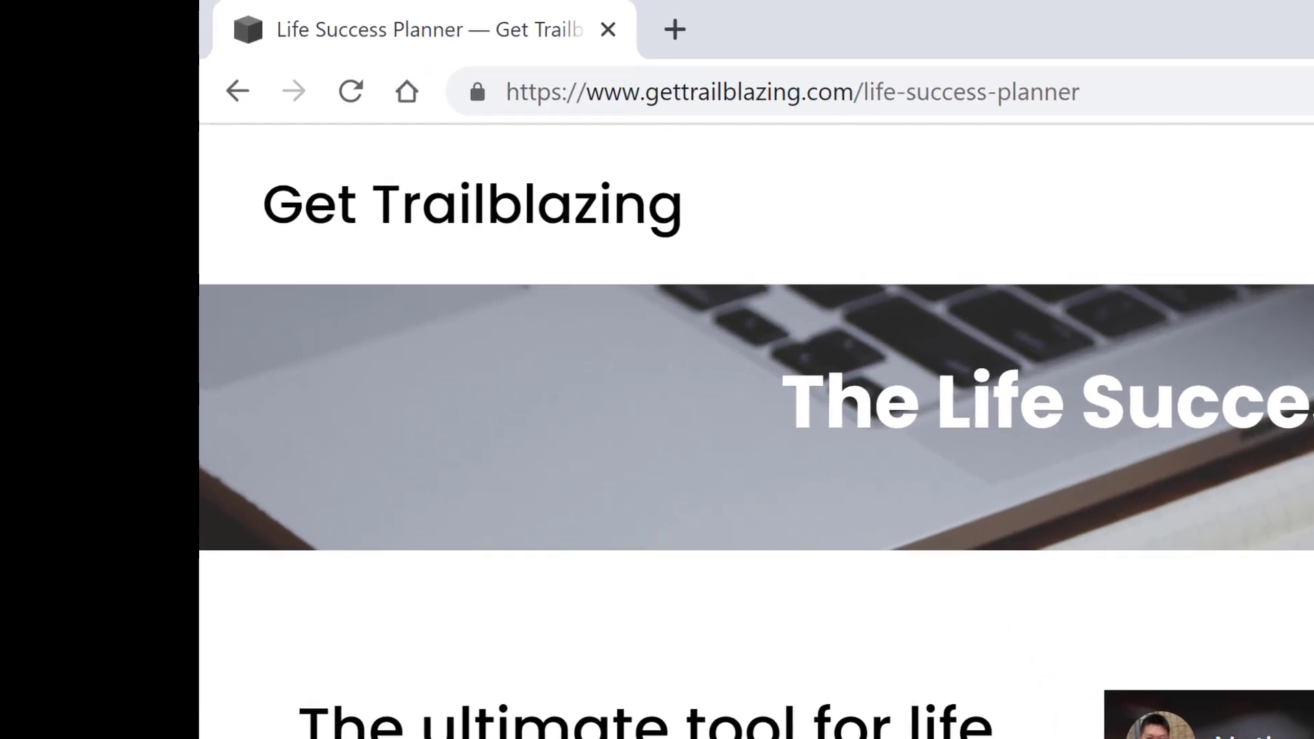